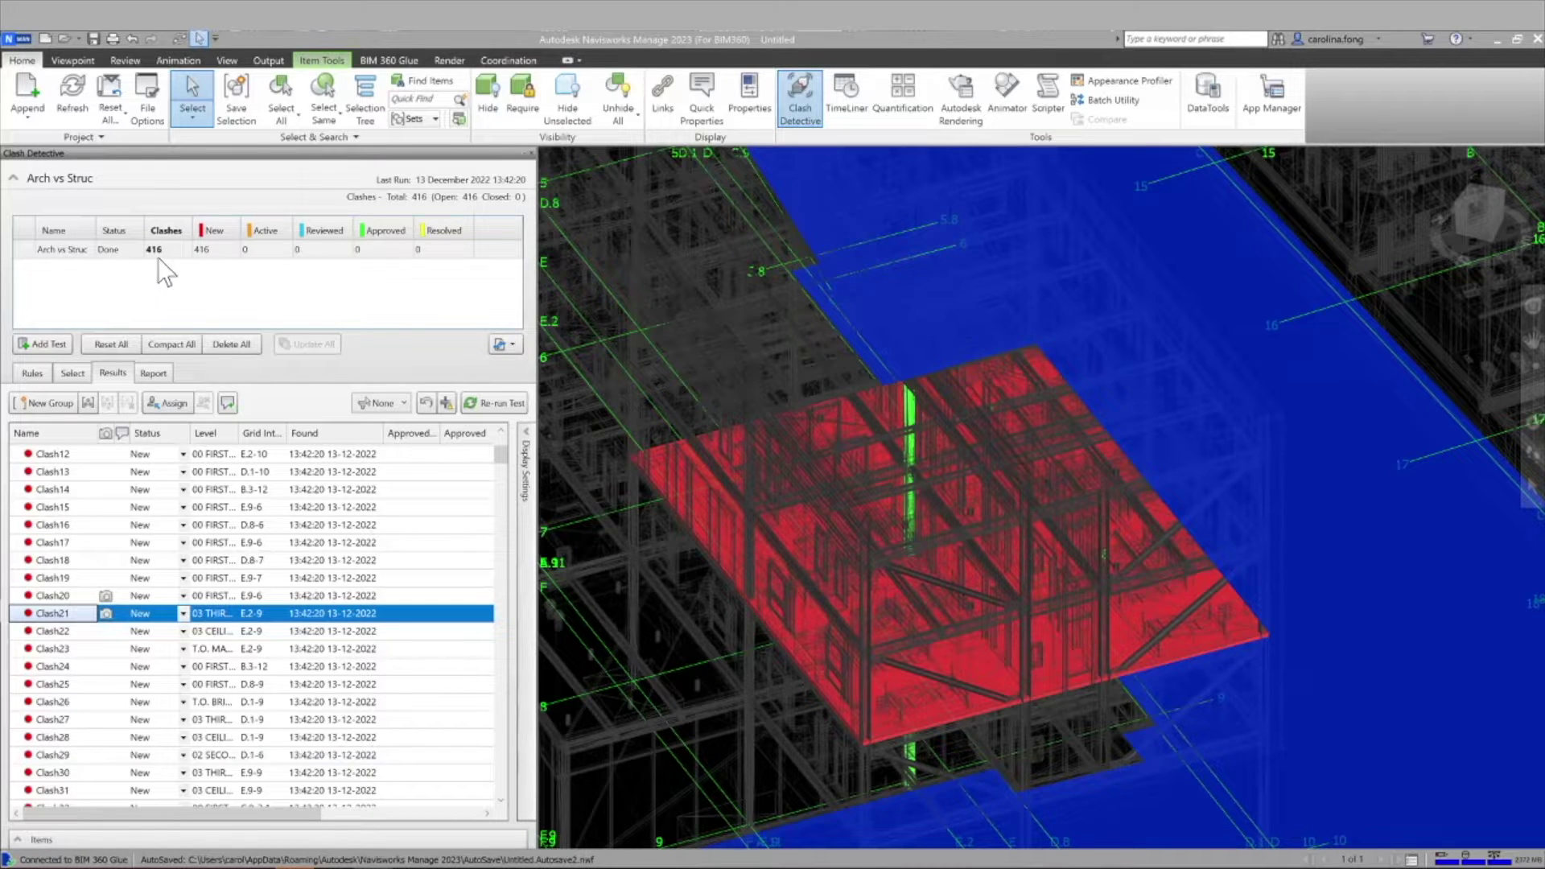
- Inspect Clash18 and Clash21 from the Arch vs Struc test results in the model view
{"action": "left_click", "coordinate": [105, 526]}
{"action": "left_click", "coordinate": [99, 544]}
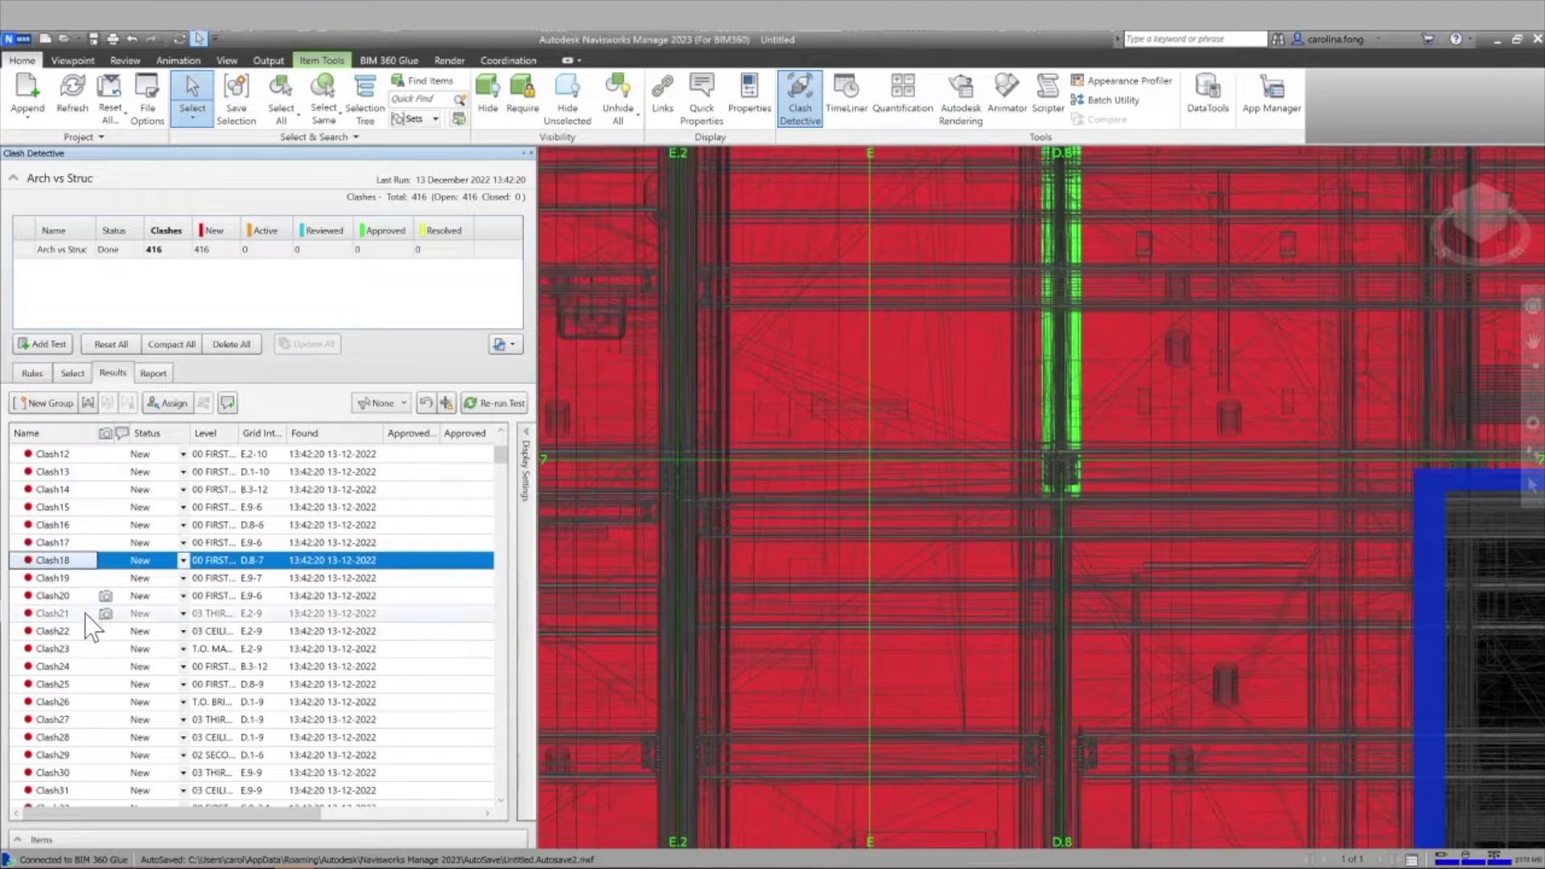
{"action": "left_click", "coordinate": [87, 615]}
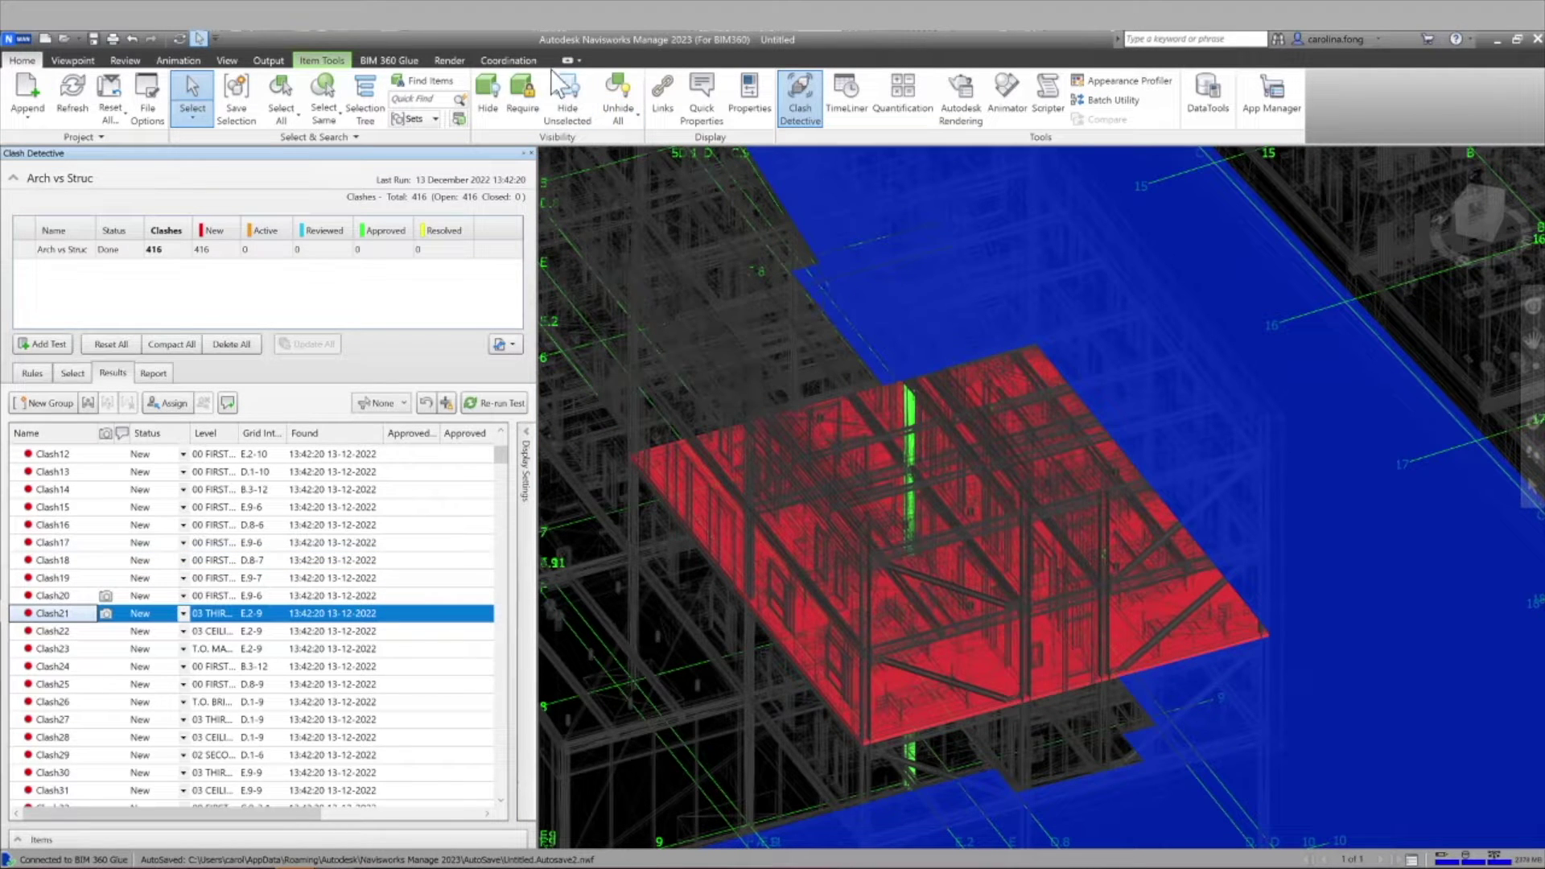
- Bring up the coordination issues list and review the details and activity log of issue #1
{"action": "left_click", "coordinate": [516, 65]}
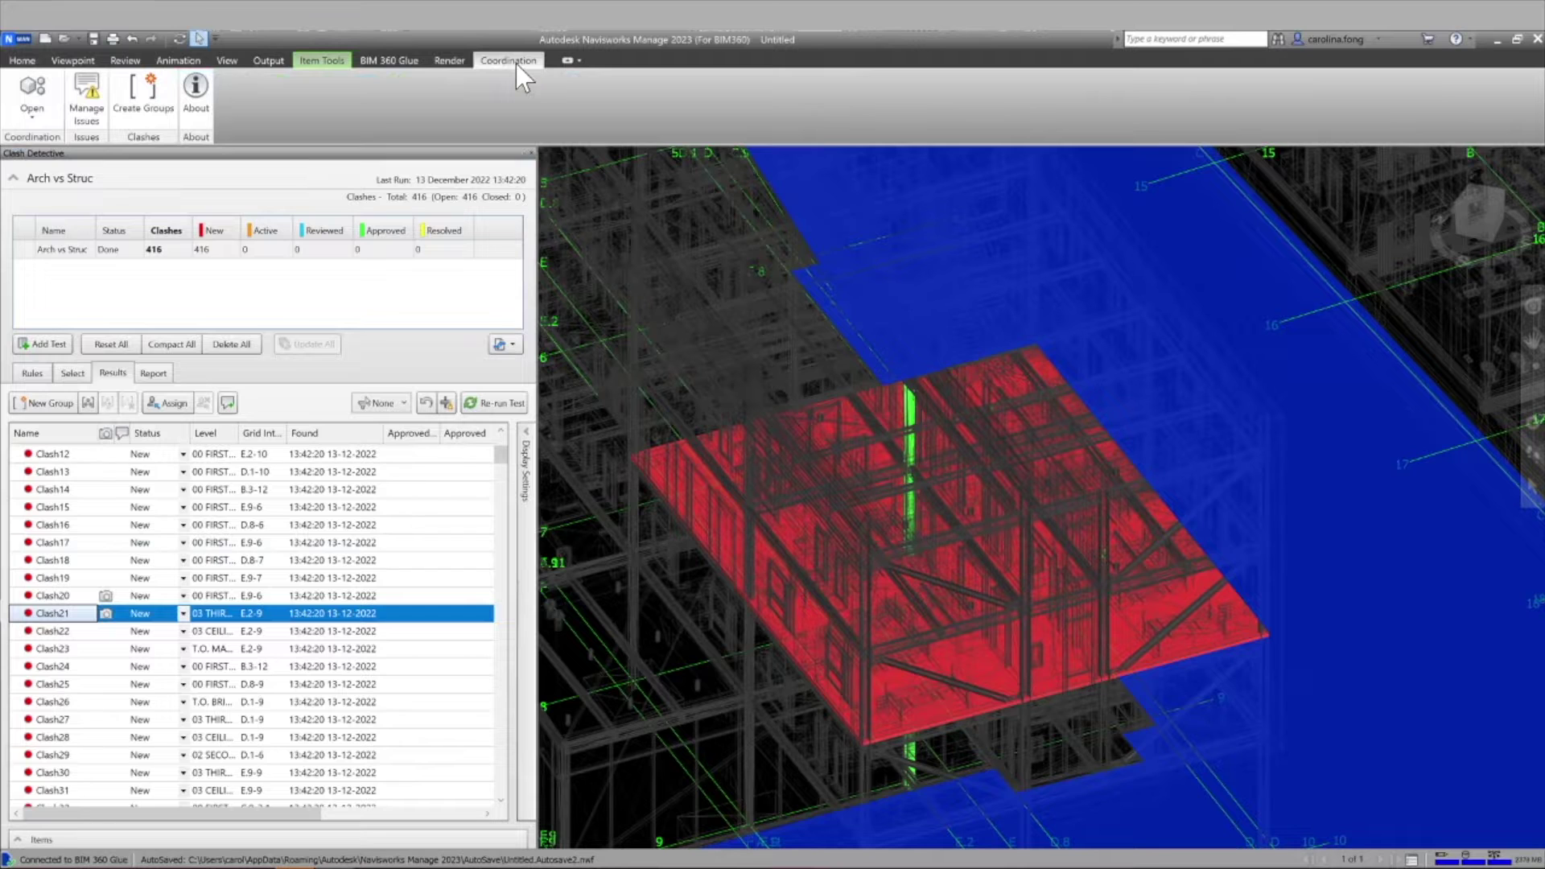
{"action": "left_click", "coordinate": [91, 113]}
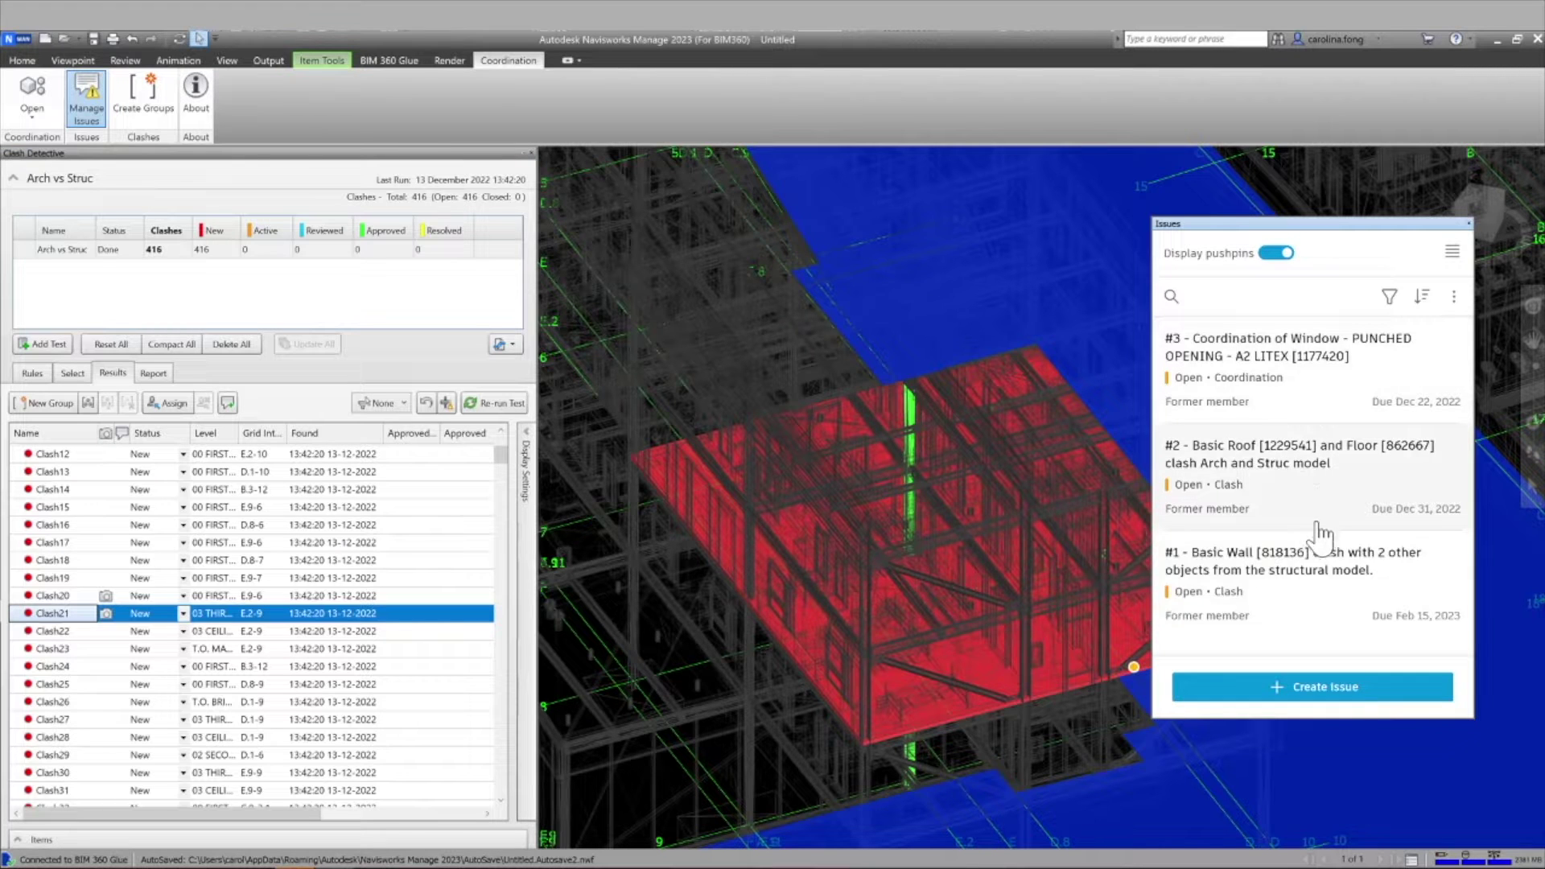
{"action": "left_click", "coordinate": [1336, 594]}
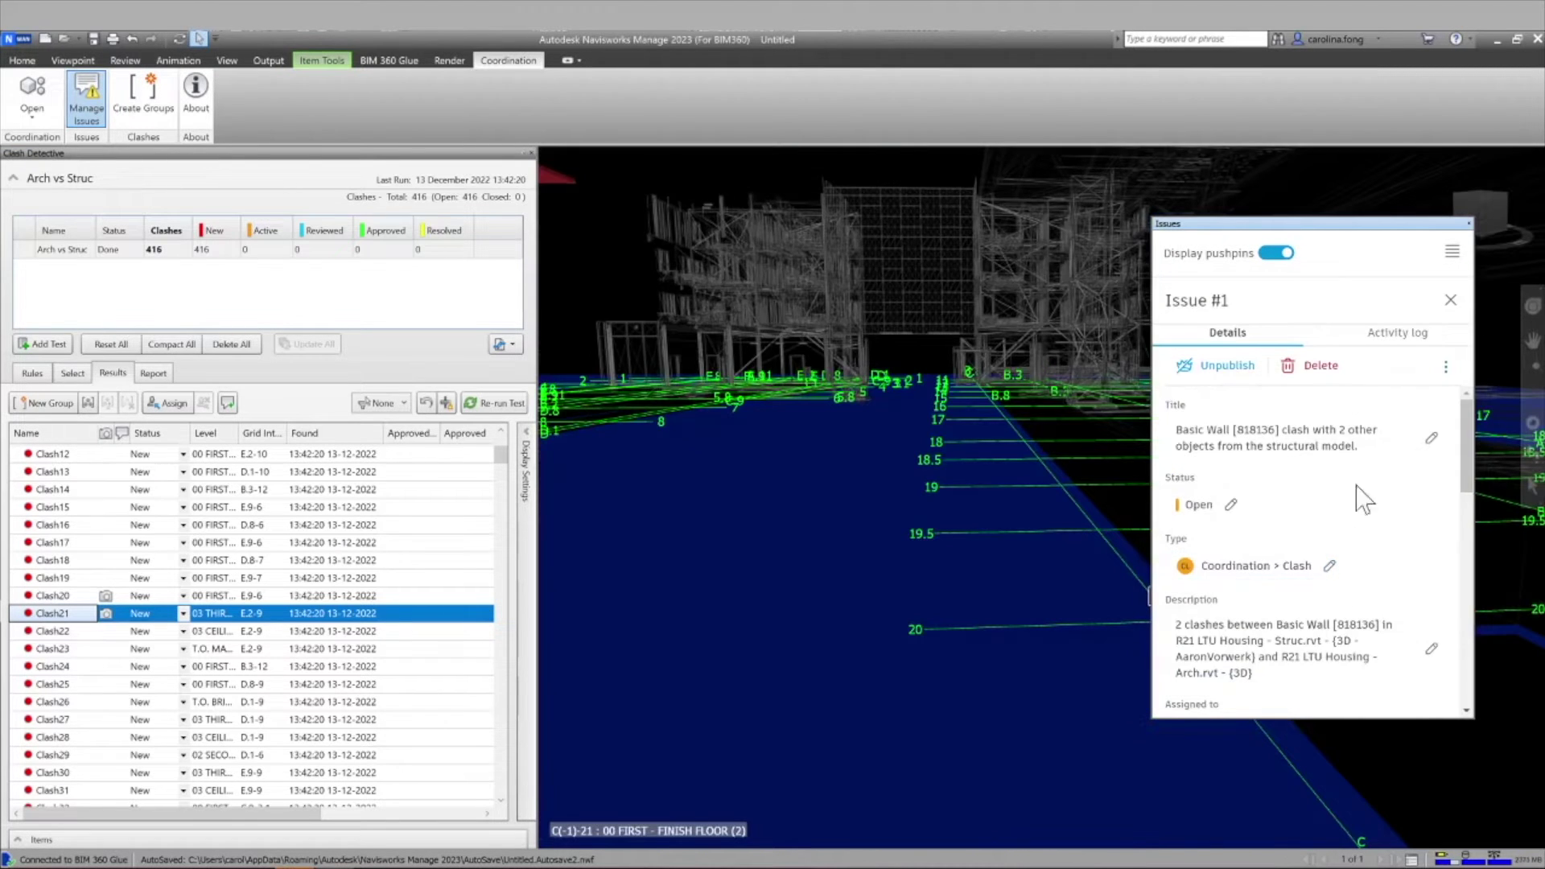
{"action": "scroll", "coordinate": [1328, 450], "scroll_direction": "down", "scroll_amount": 4}
{"action": "left_click", "coordinate": [1408, 344]}
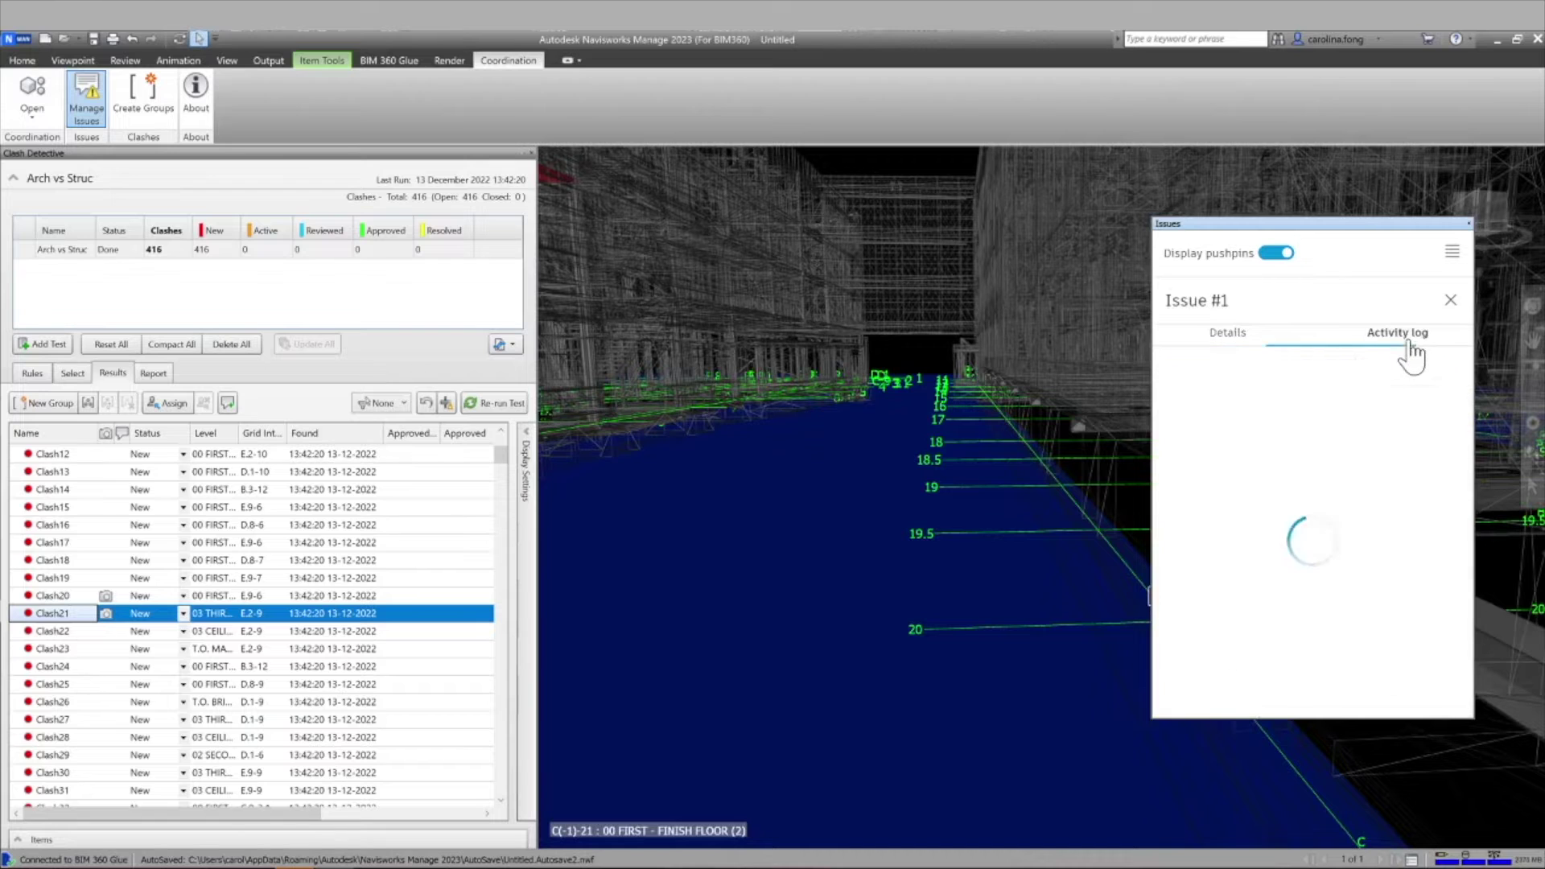
{"action": "scroll", "coordinate": [1336, 473], "scroll_direction": "down", "scroll_amount": 5}
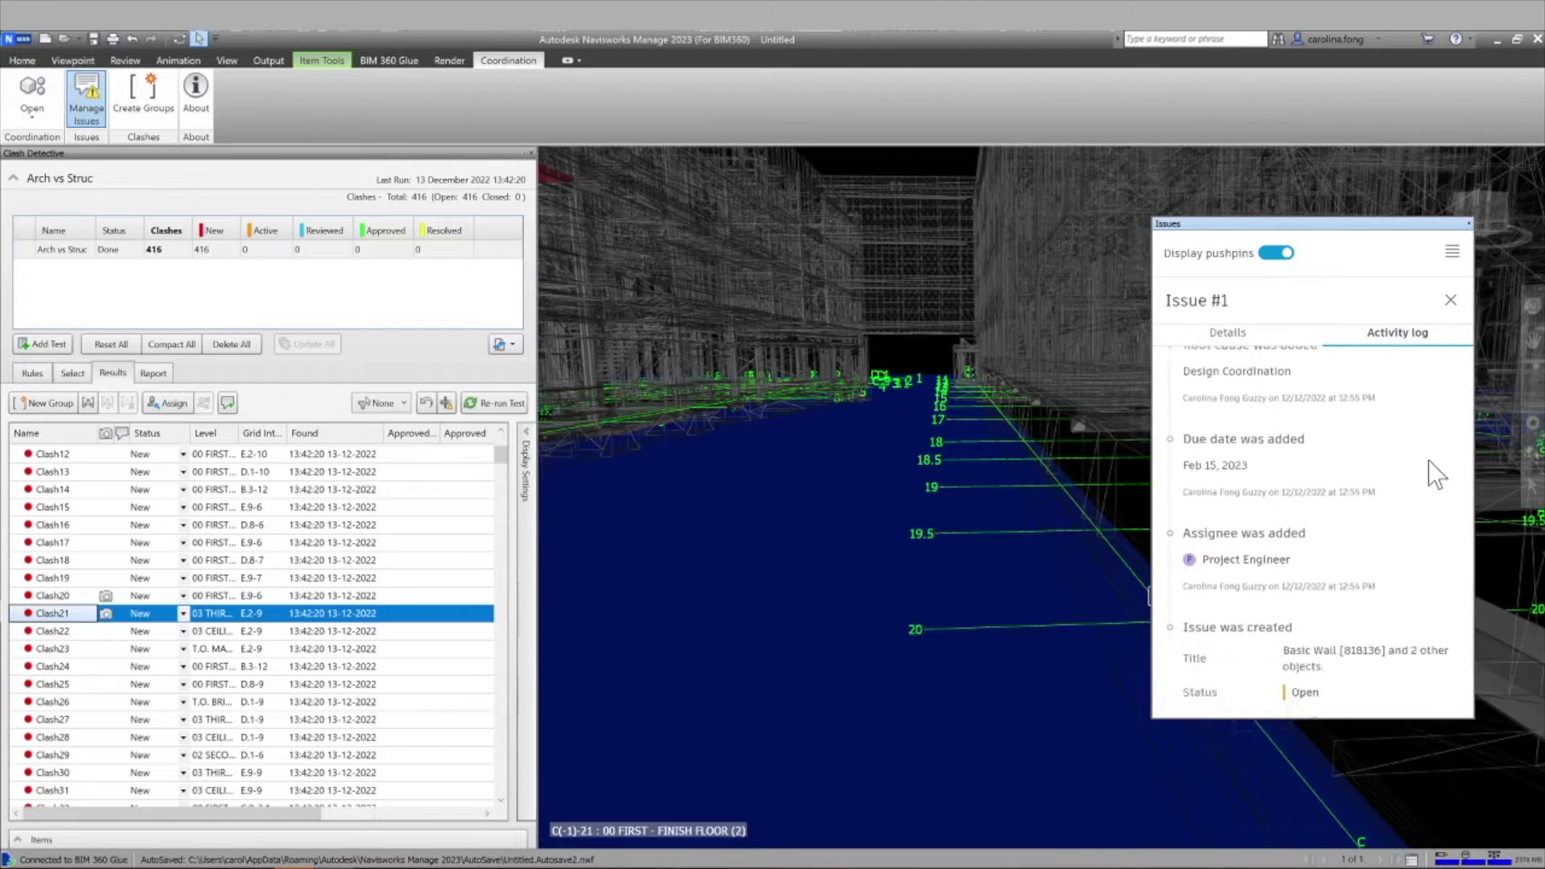
{"action": "left_click", "coordinate": [1227, 342]}
{"action": "left_click", "coordinate": [1450, 300]}
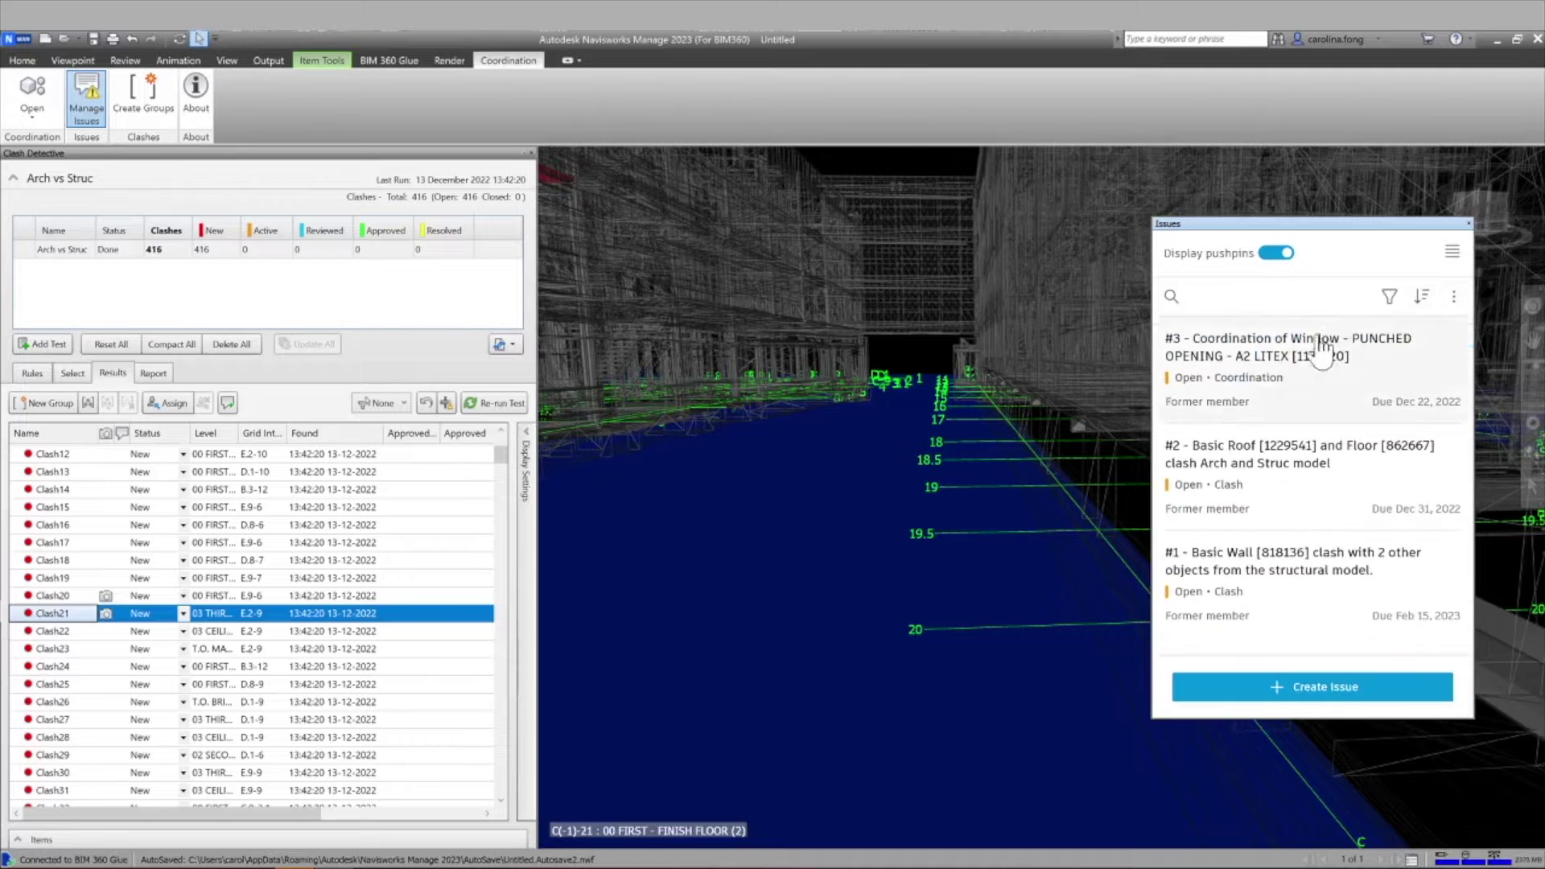
- Show Clash22 in the model and create an issue pinned on the red surface beside the green-highlighted column
{"action": "left_click", "coordinate": [89, 628]}
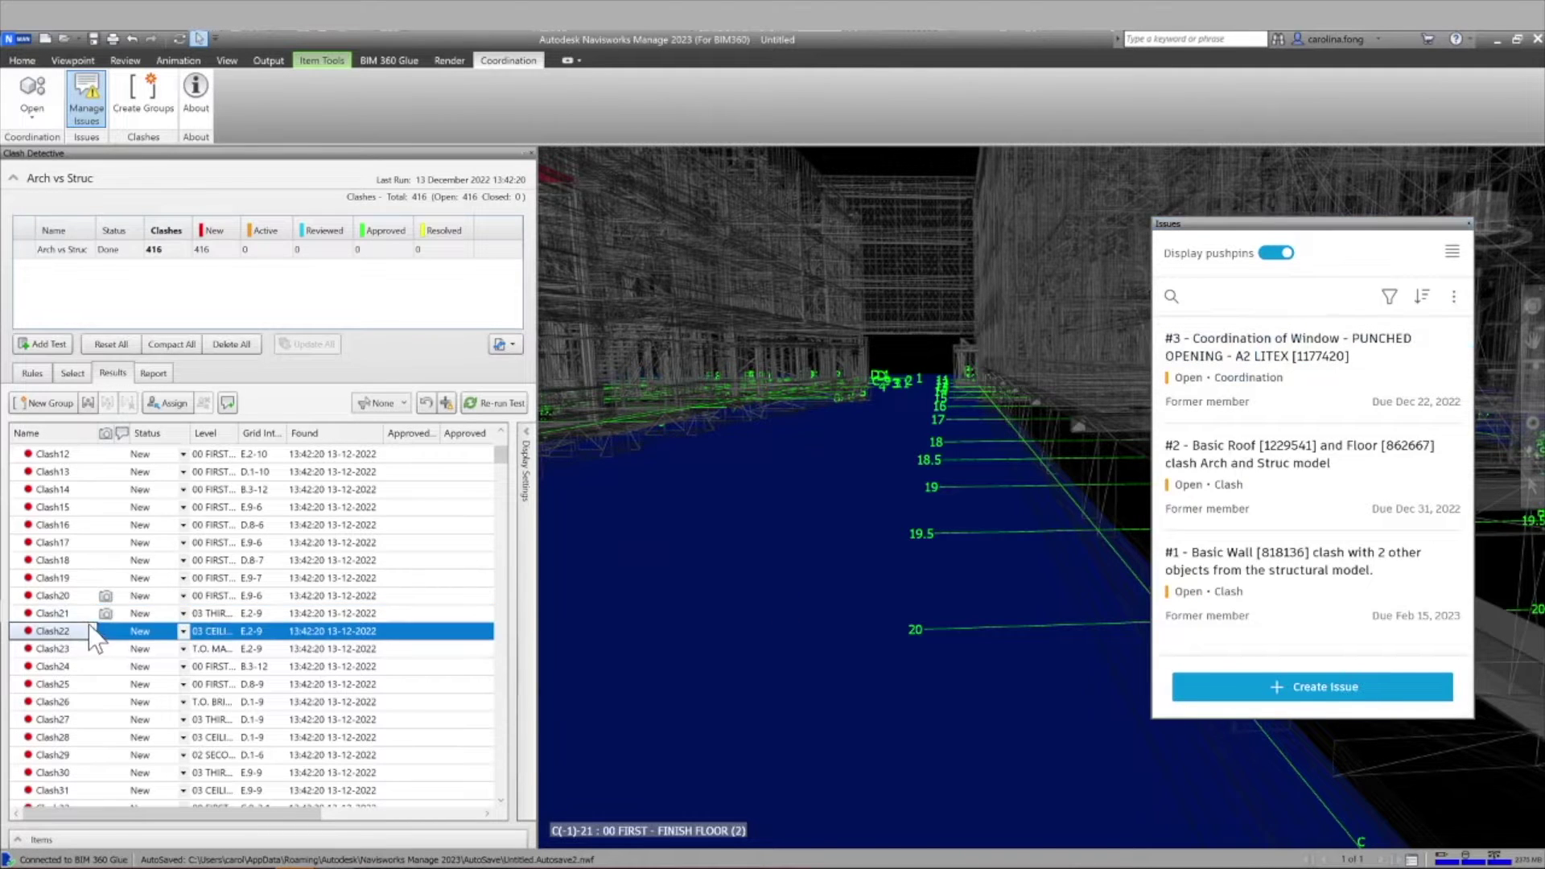
{"action": "left_click", "coordinate": [82, 618]}
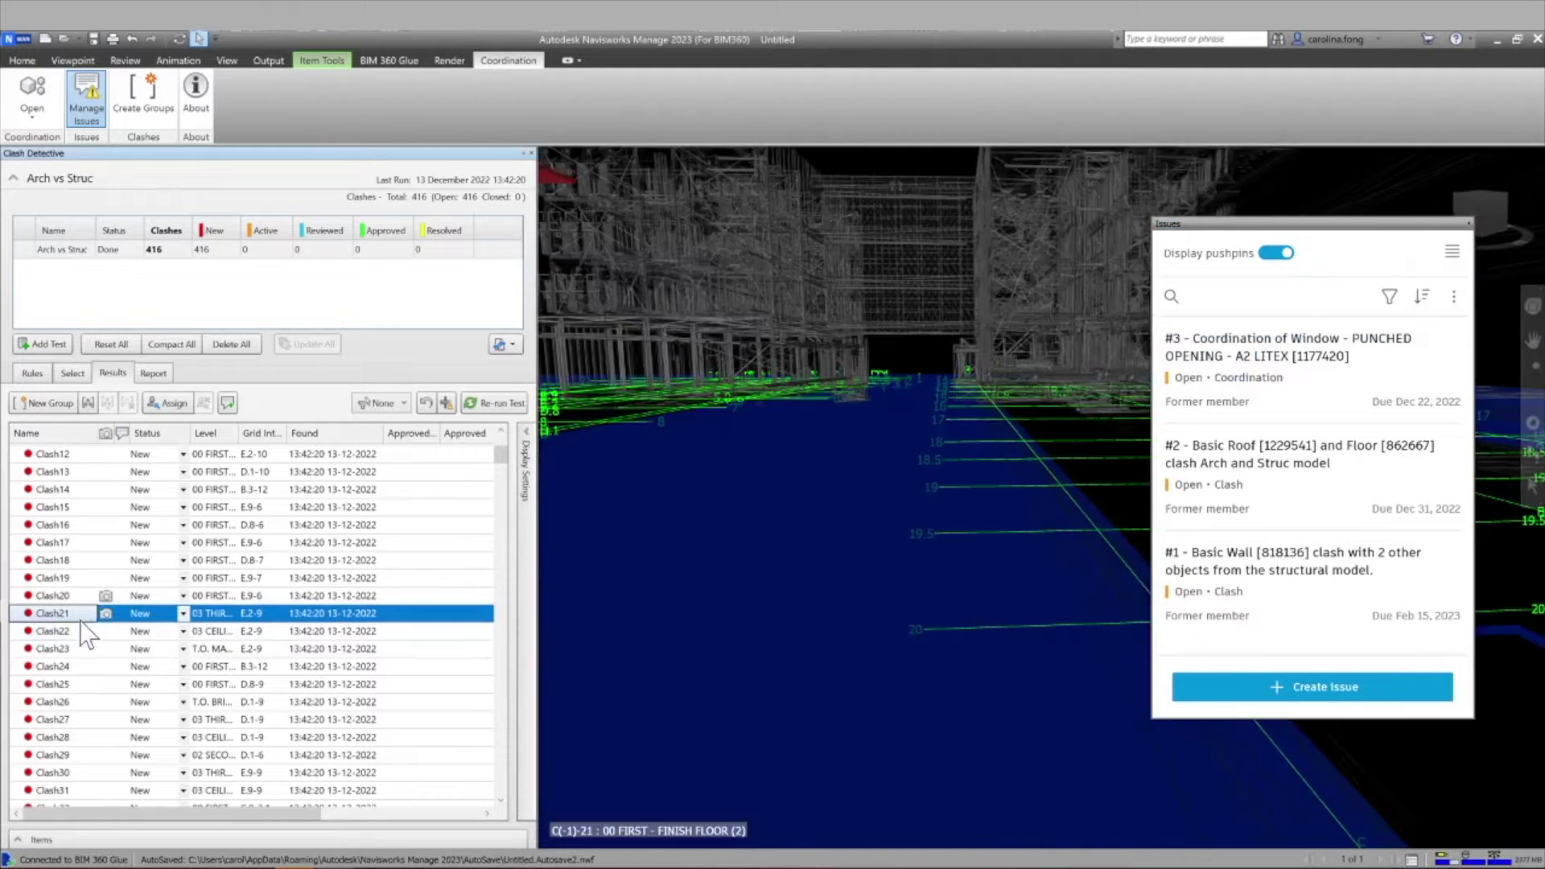
{"action": "left_click", "coordinate": [80, 597]}
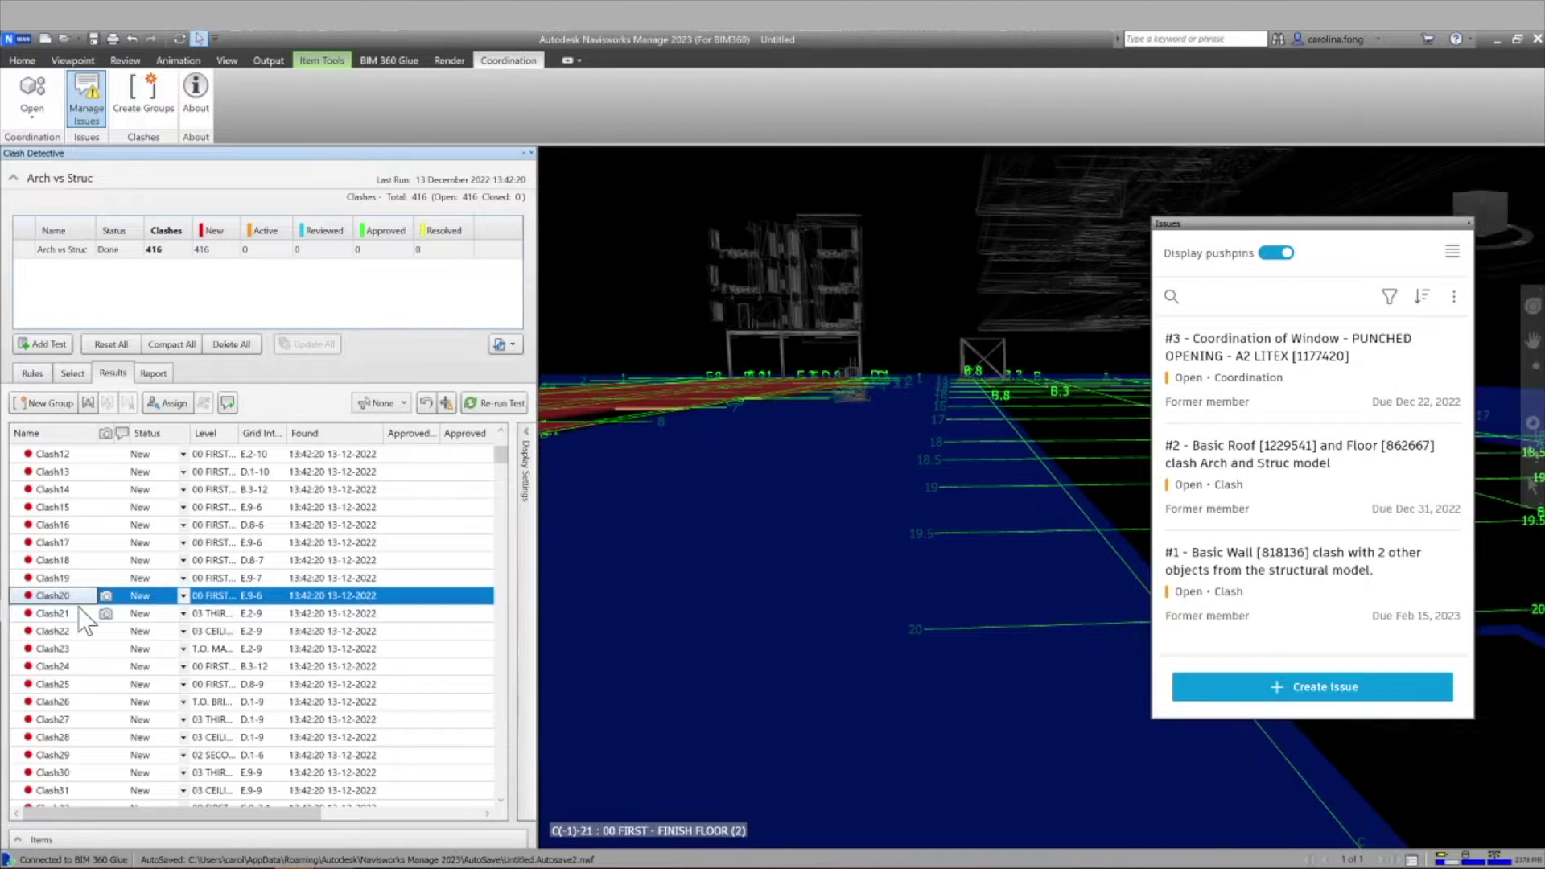
{"action": "left_click", "coordinate": [86, 632]}
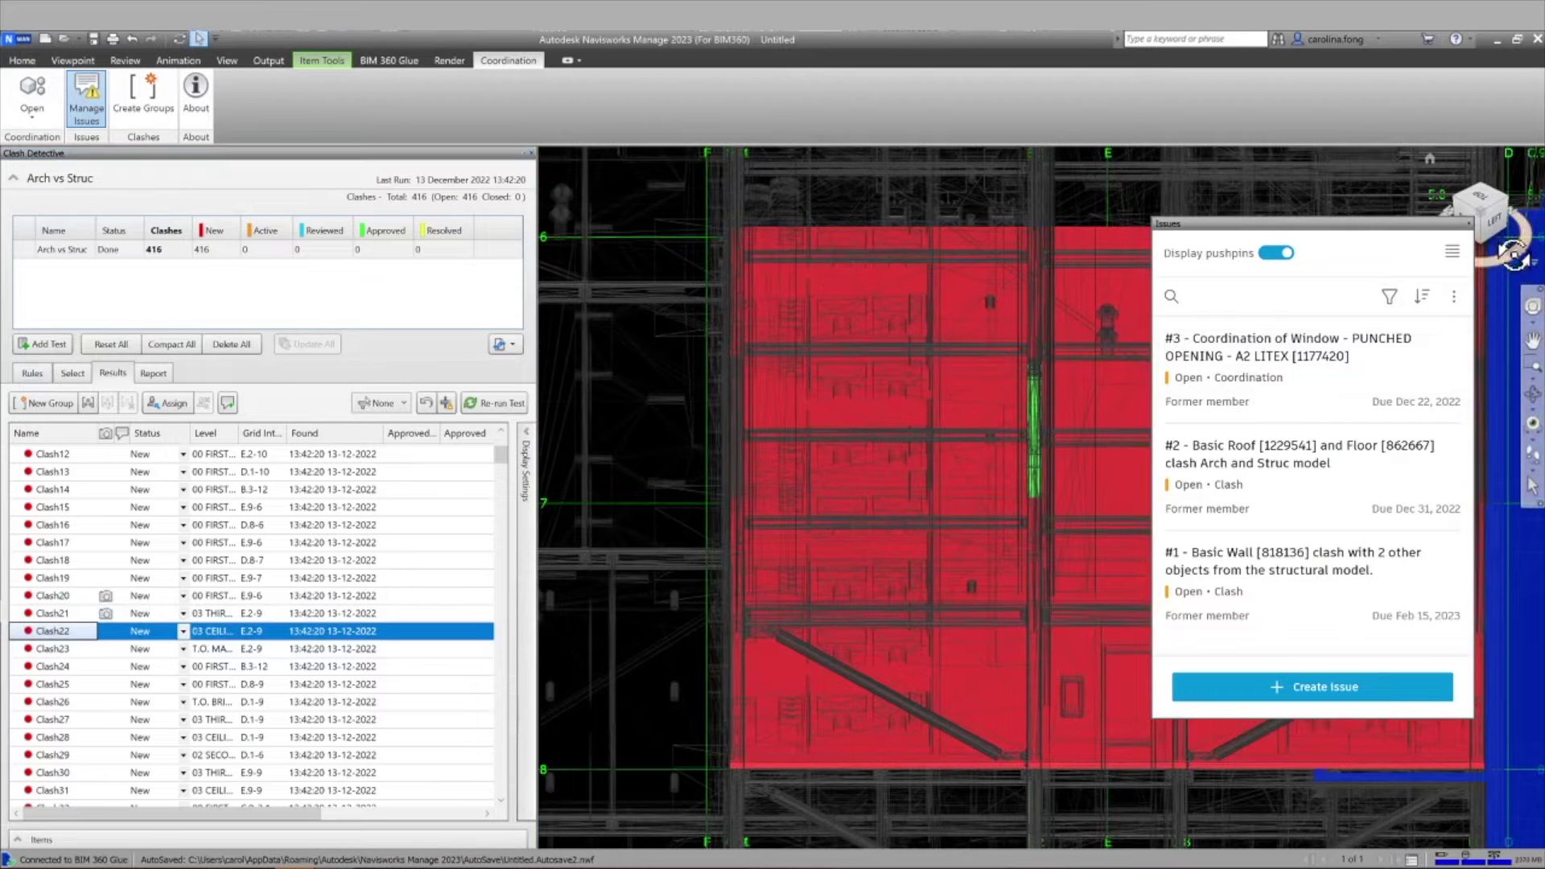
{"action": "mouse_move", "coordinate": [1513, 255]}
{"action": "left_mouse_down"}
{"action": "mouse_move", "coordinate": [534, 241]}
{"action": "mouse_move", "coordinate": [1494, 264]}
{"action": "left_mouse_up"}
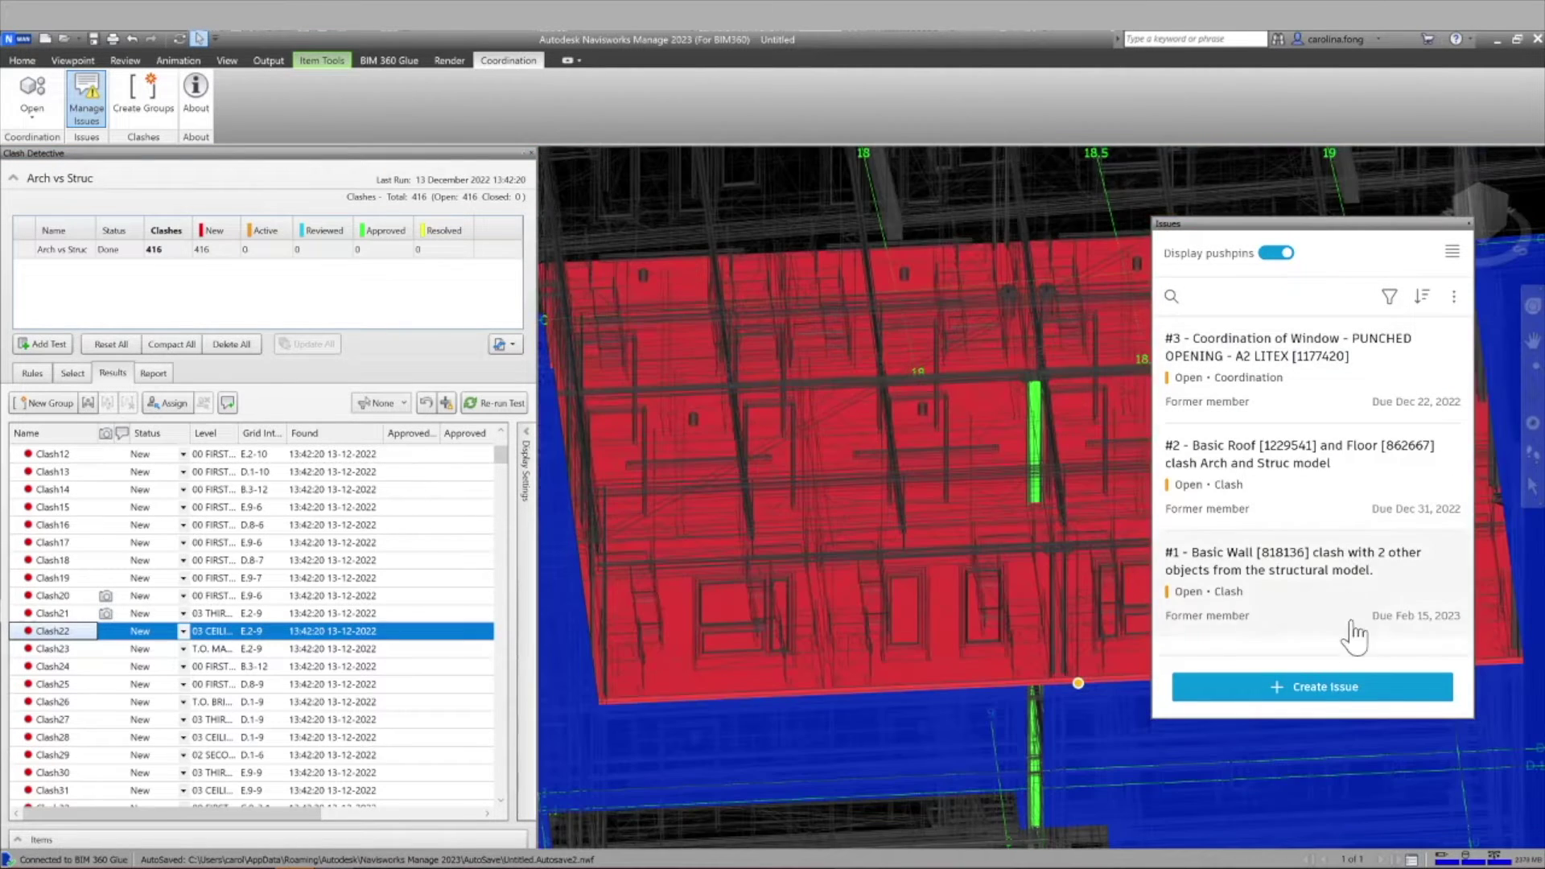
{"action": "left_click", "coordinate": [1340, 692]}
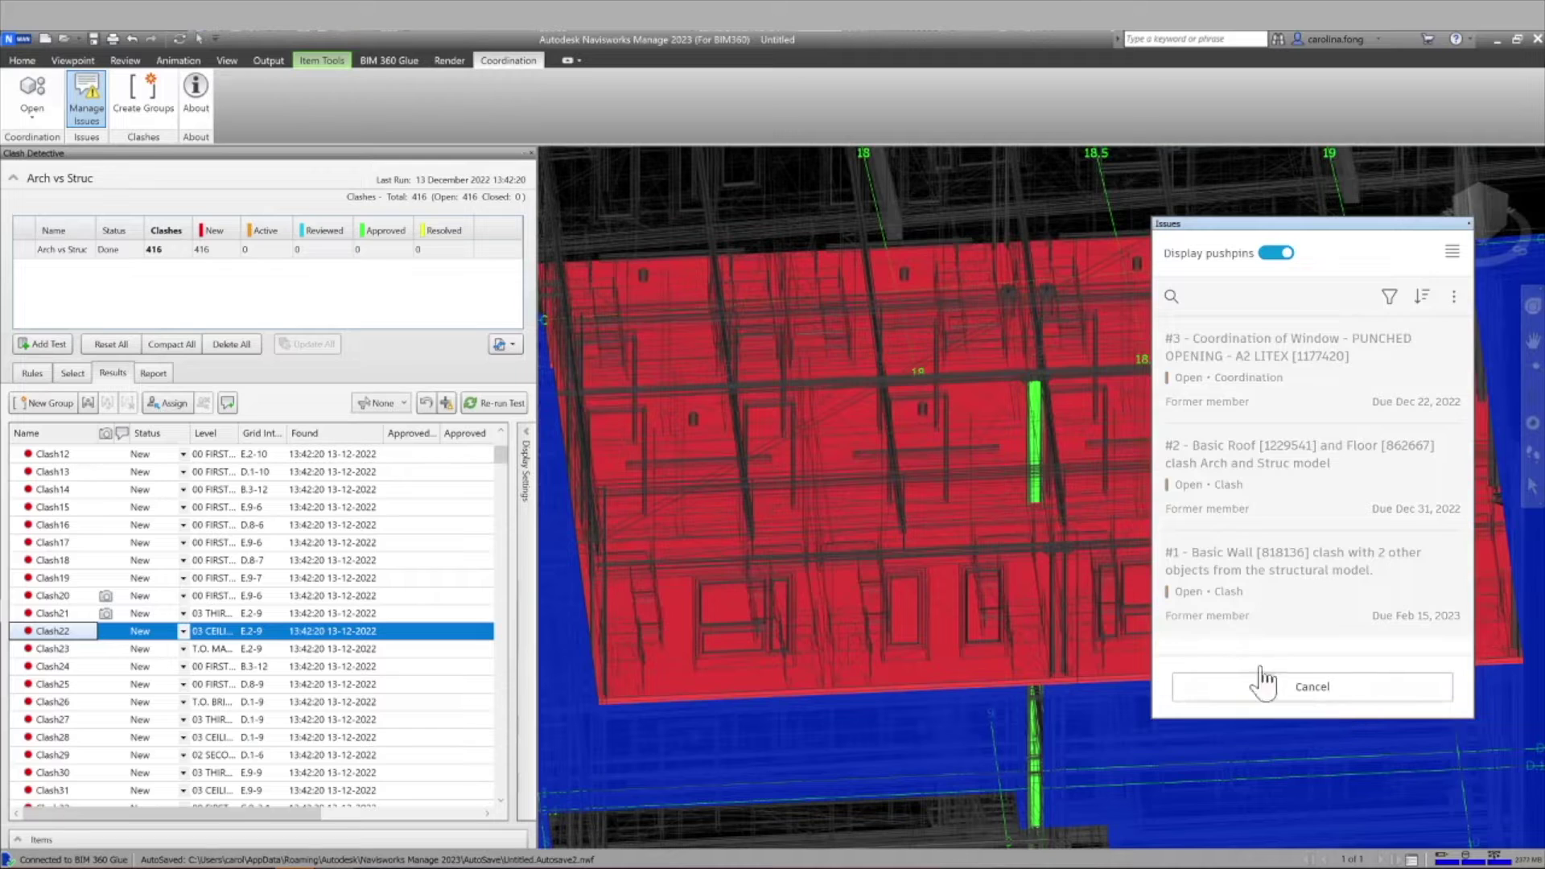
{"action": "left_click", "coordinate": [1019, 499]}
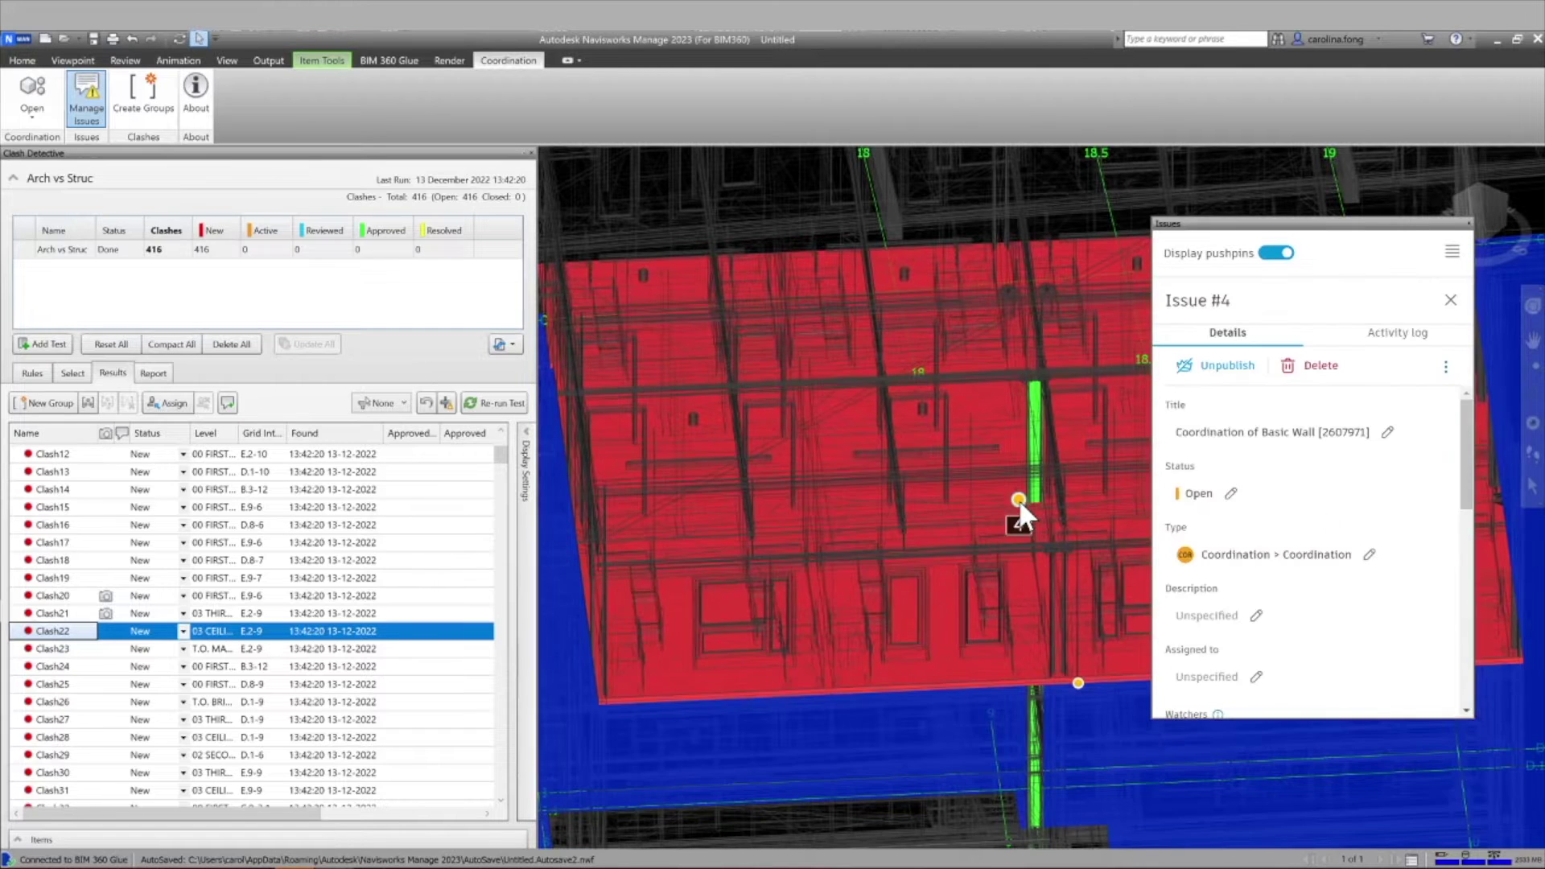
- Extend the new issue's title to "Coordination of Basic Wall [2607971] clash with Structural column"
{"action": "left_click", "coordinate": [1388, 434]}
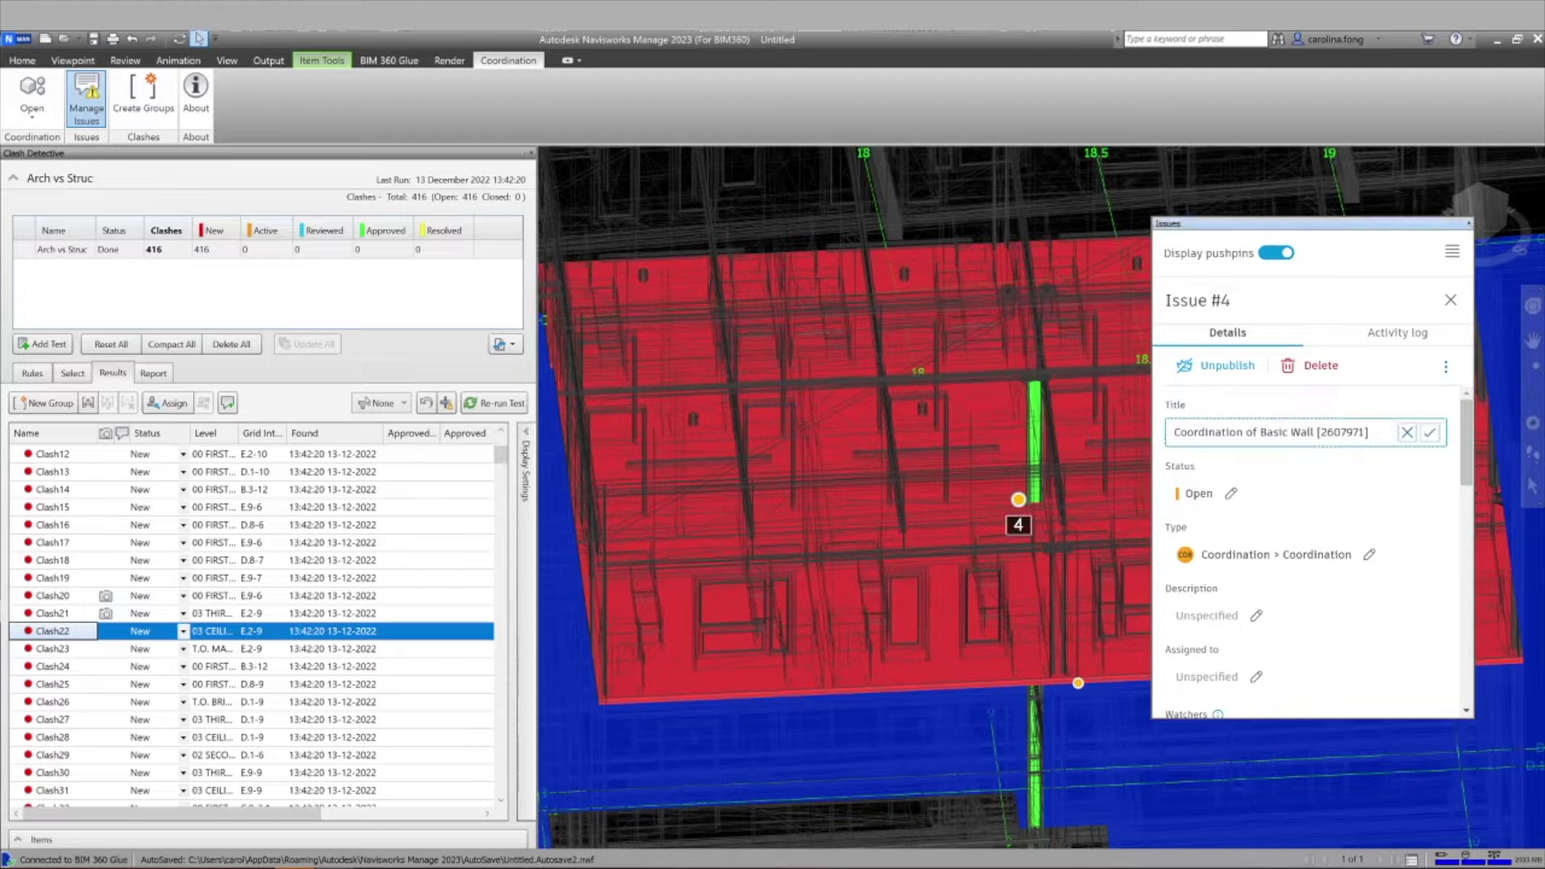
{"action": "type", "text": "clash w"}
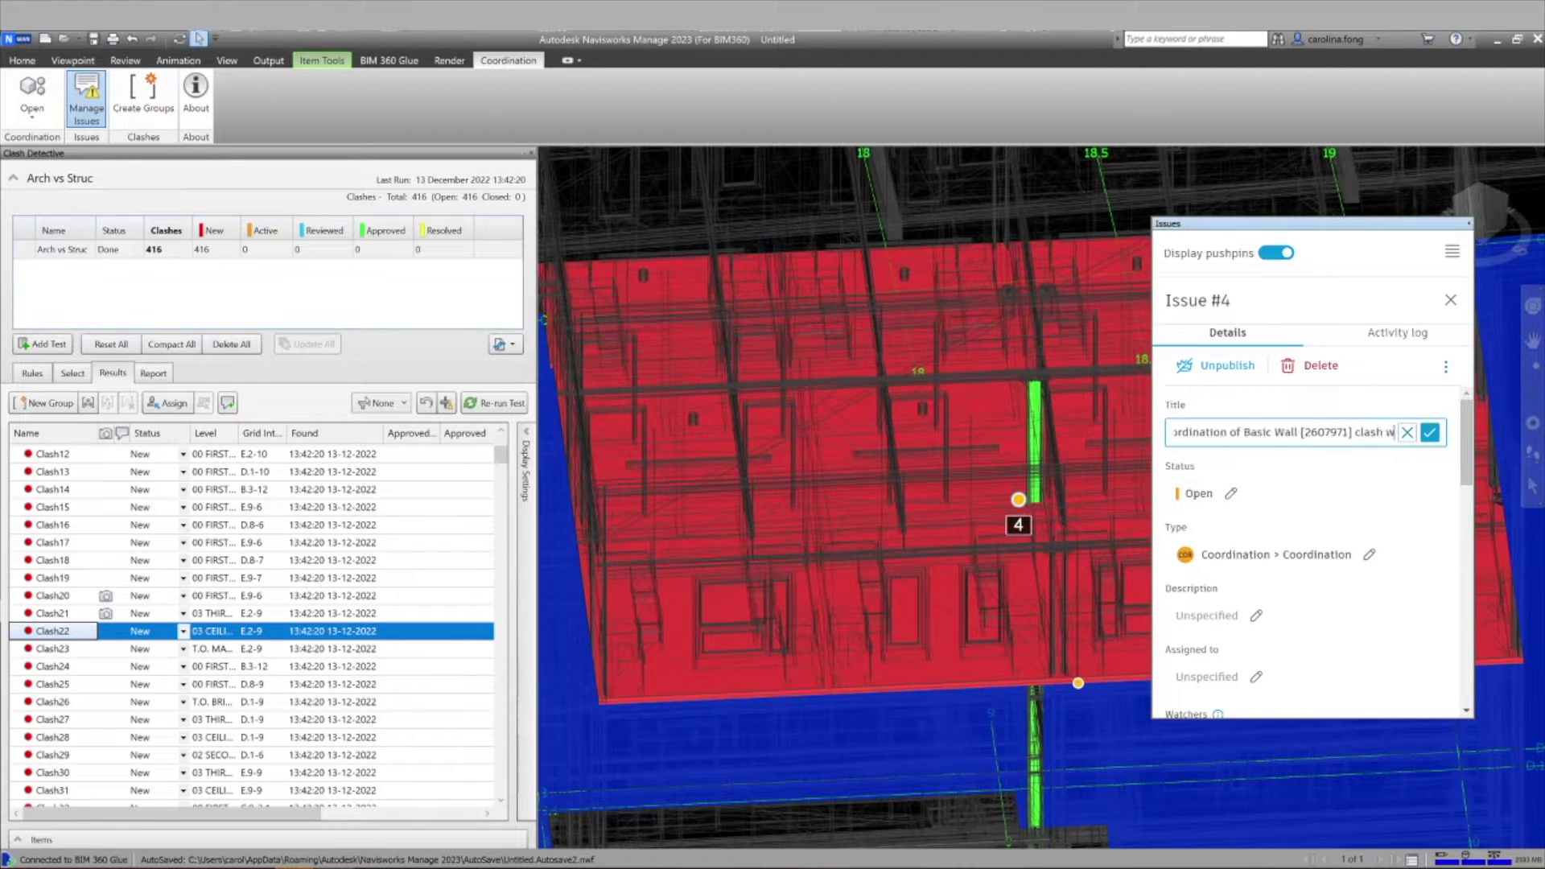
{"action": "type", "text": "ith Structural col"}
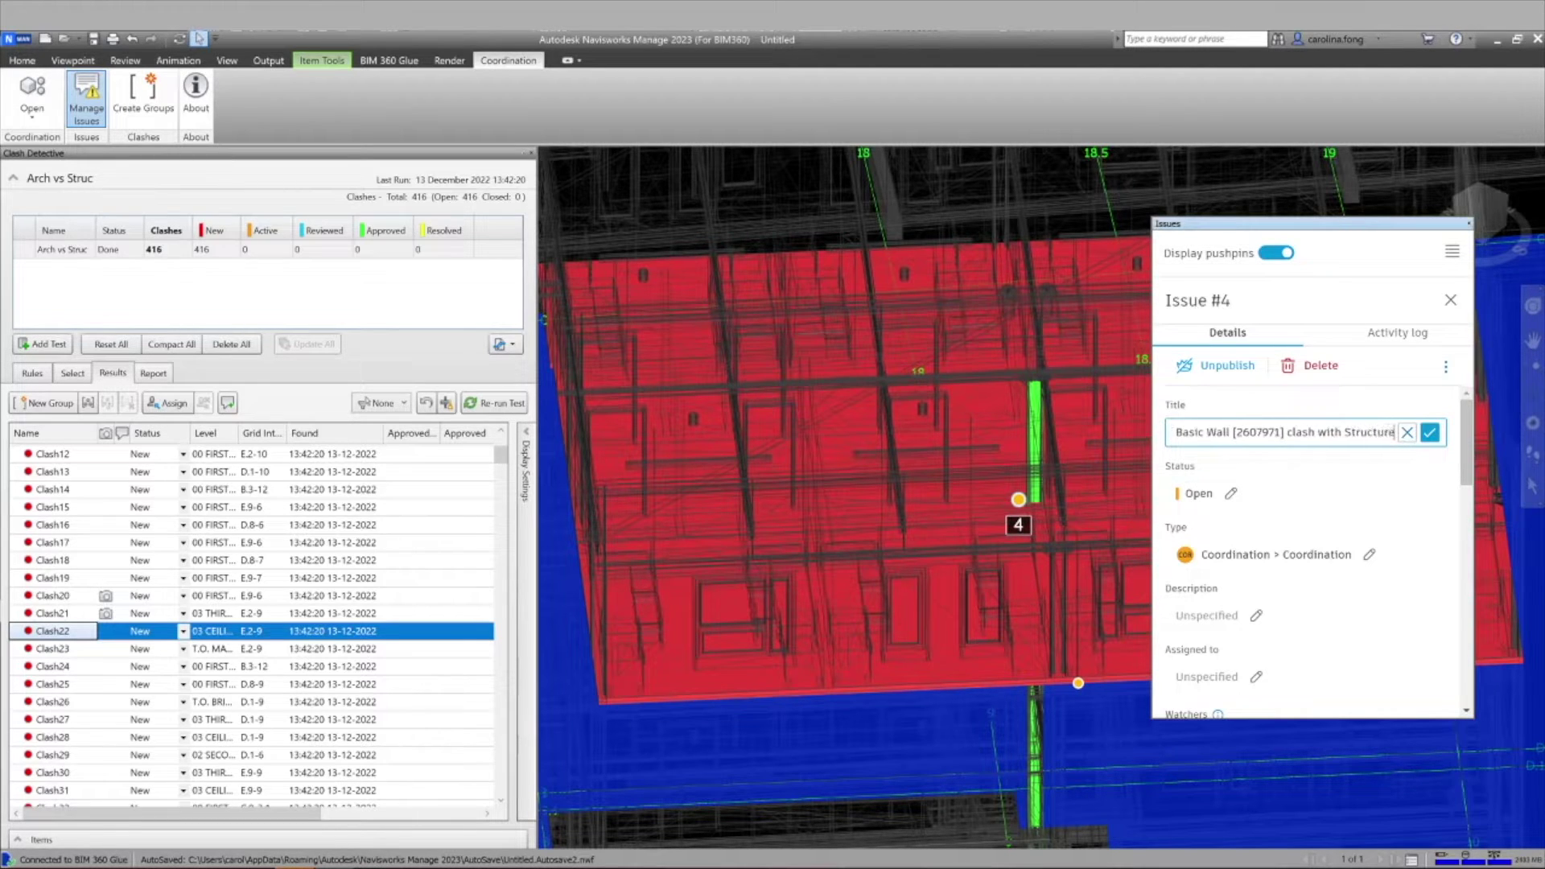
{"action": "type", "text": "umn"}
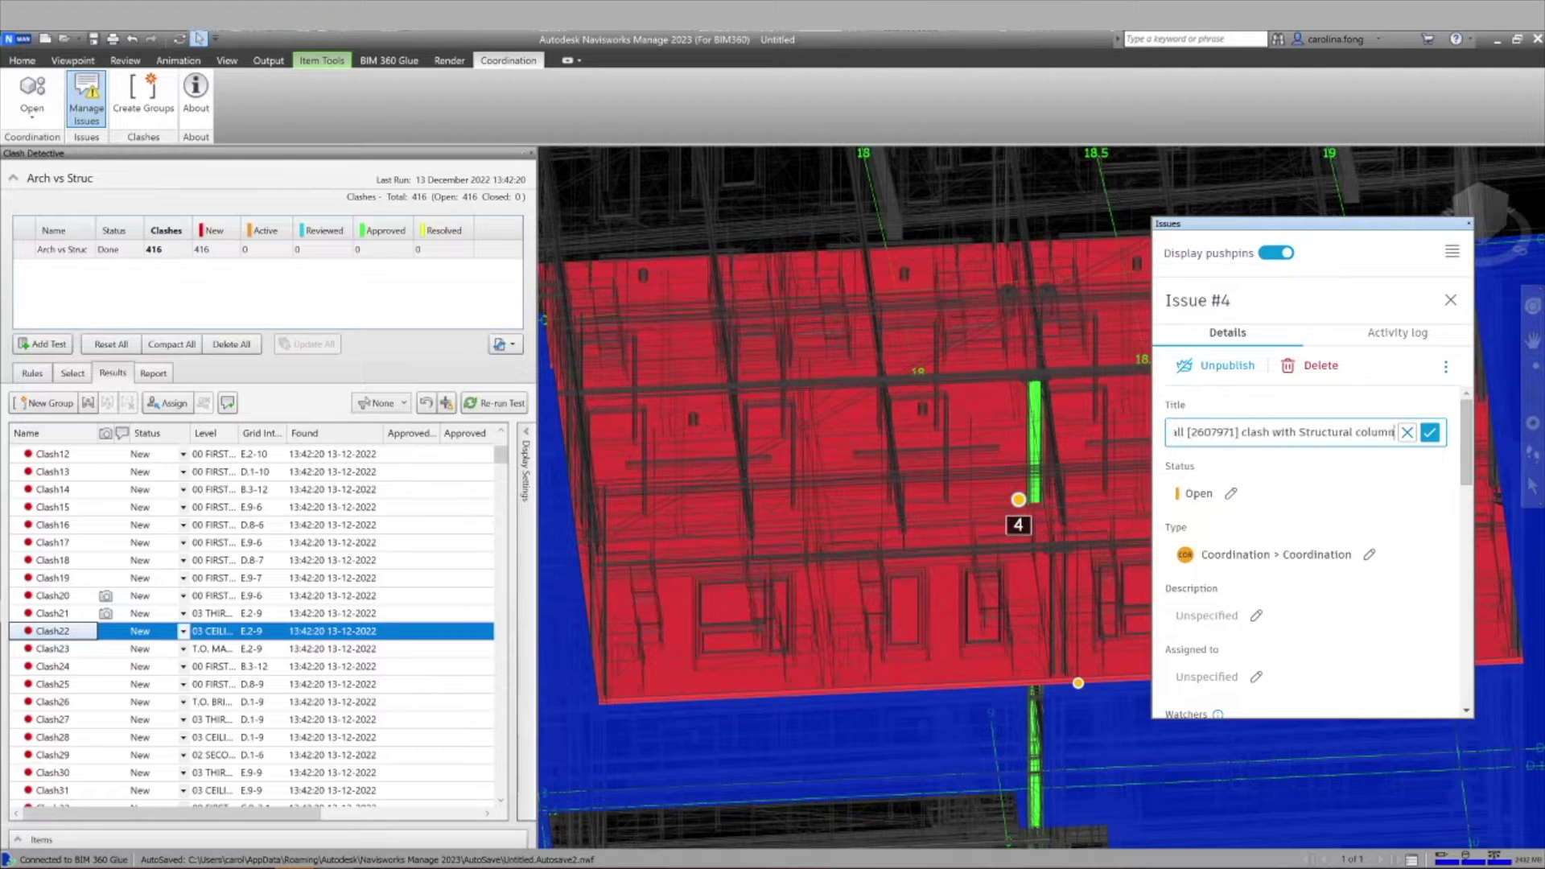
{"action": "left_click", "coordinate": [1430, 432]}
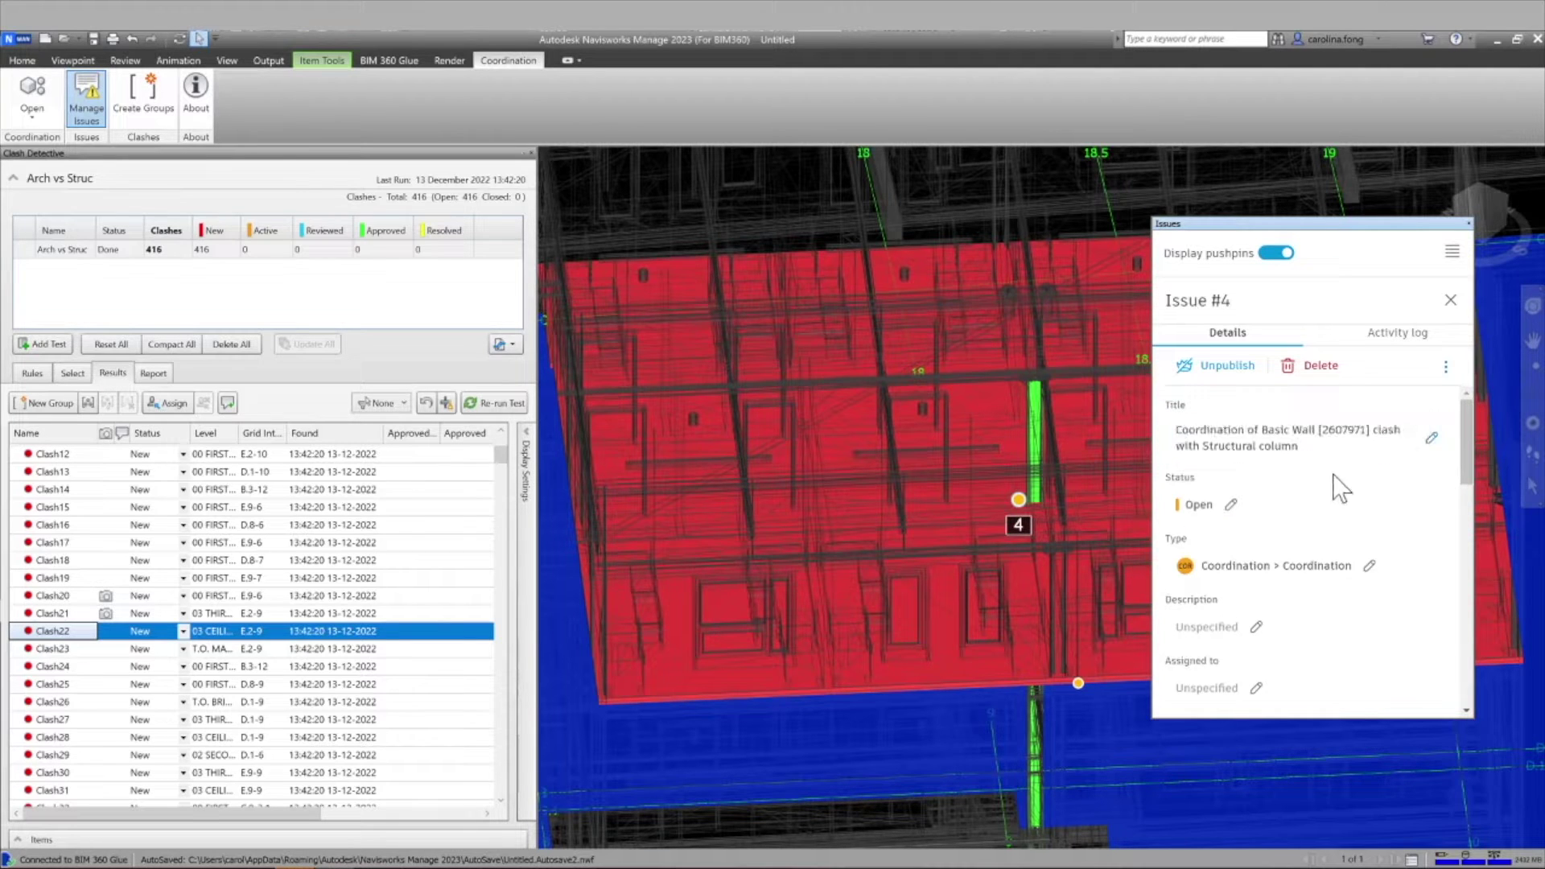
- Set the issue's description to "Clash Coordination between Arch vs Struc" and assign it to the Architect role
{"action": "scroll", "coordinate": [1341, 485], "scroll_direction": "down", "scroll_amount": 3}
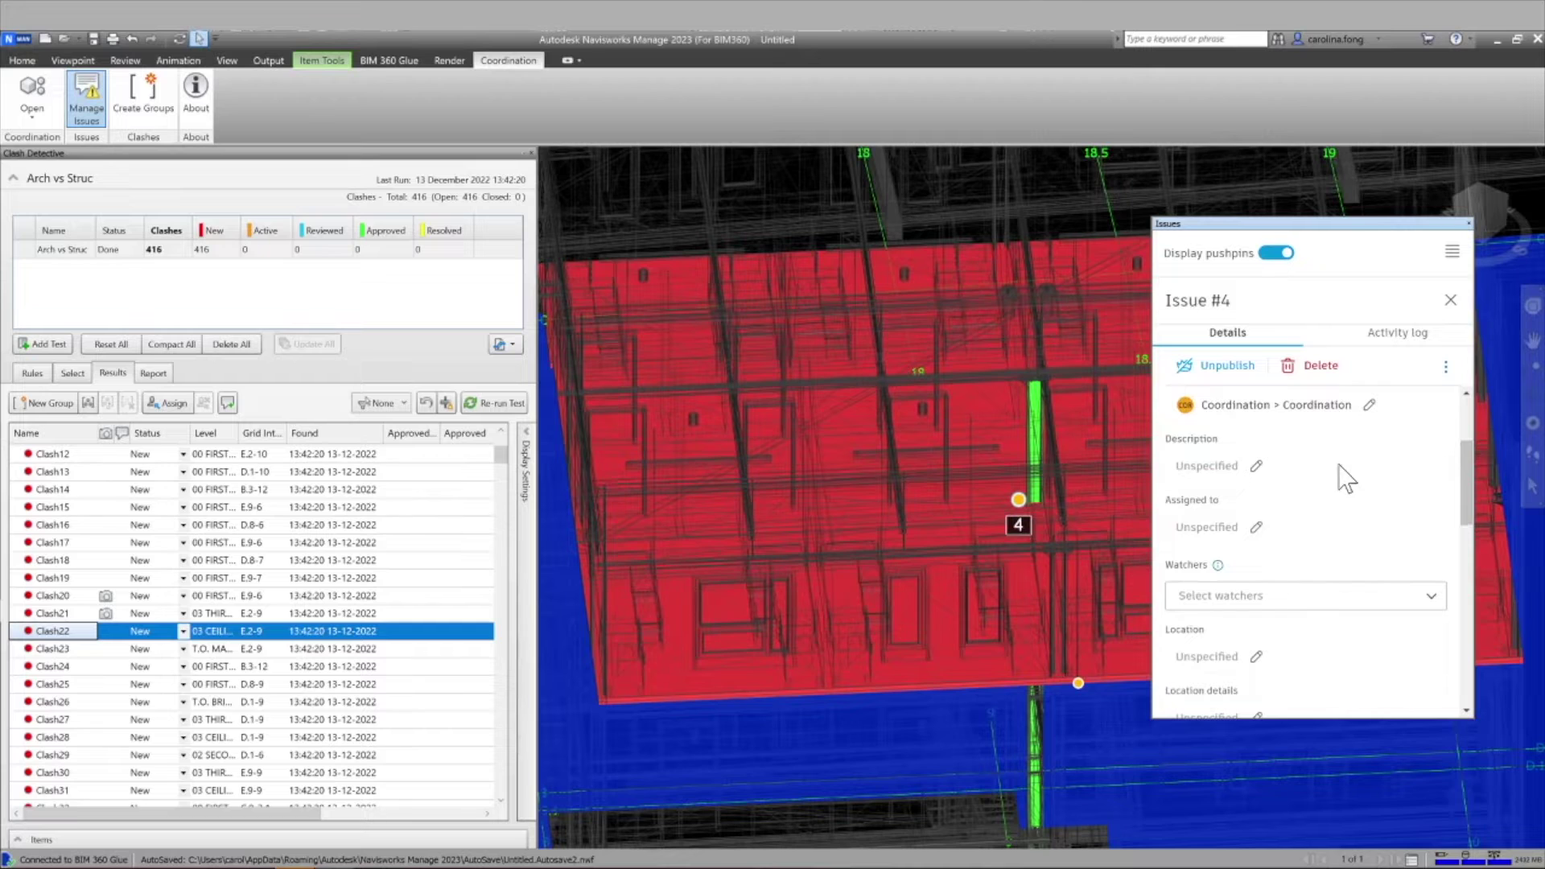
{"action": "left_click", "coordinate": [1225, 466]}
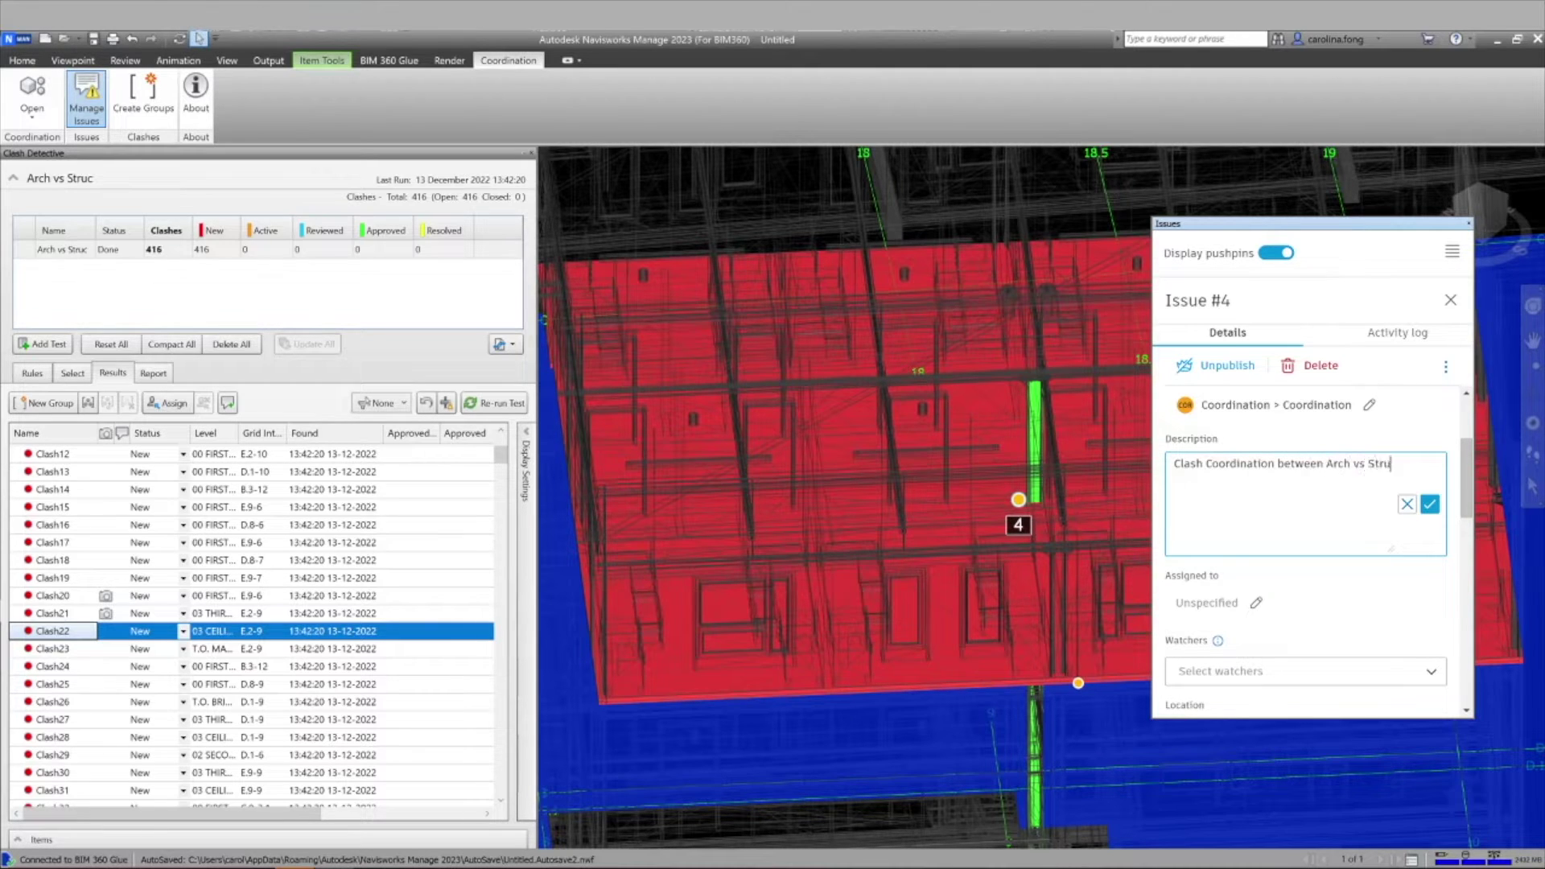
{"action": "left_click", "coordinate": [1430, 504]}
{"action": "left_click", "coordinate": [1254, 530]}
{"action": "type", "text": "archi"}
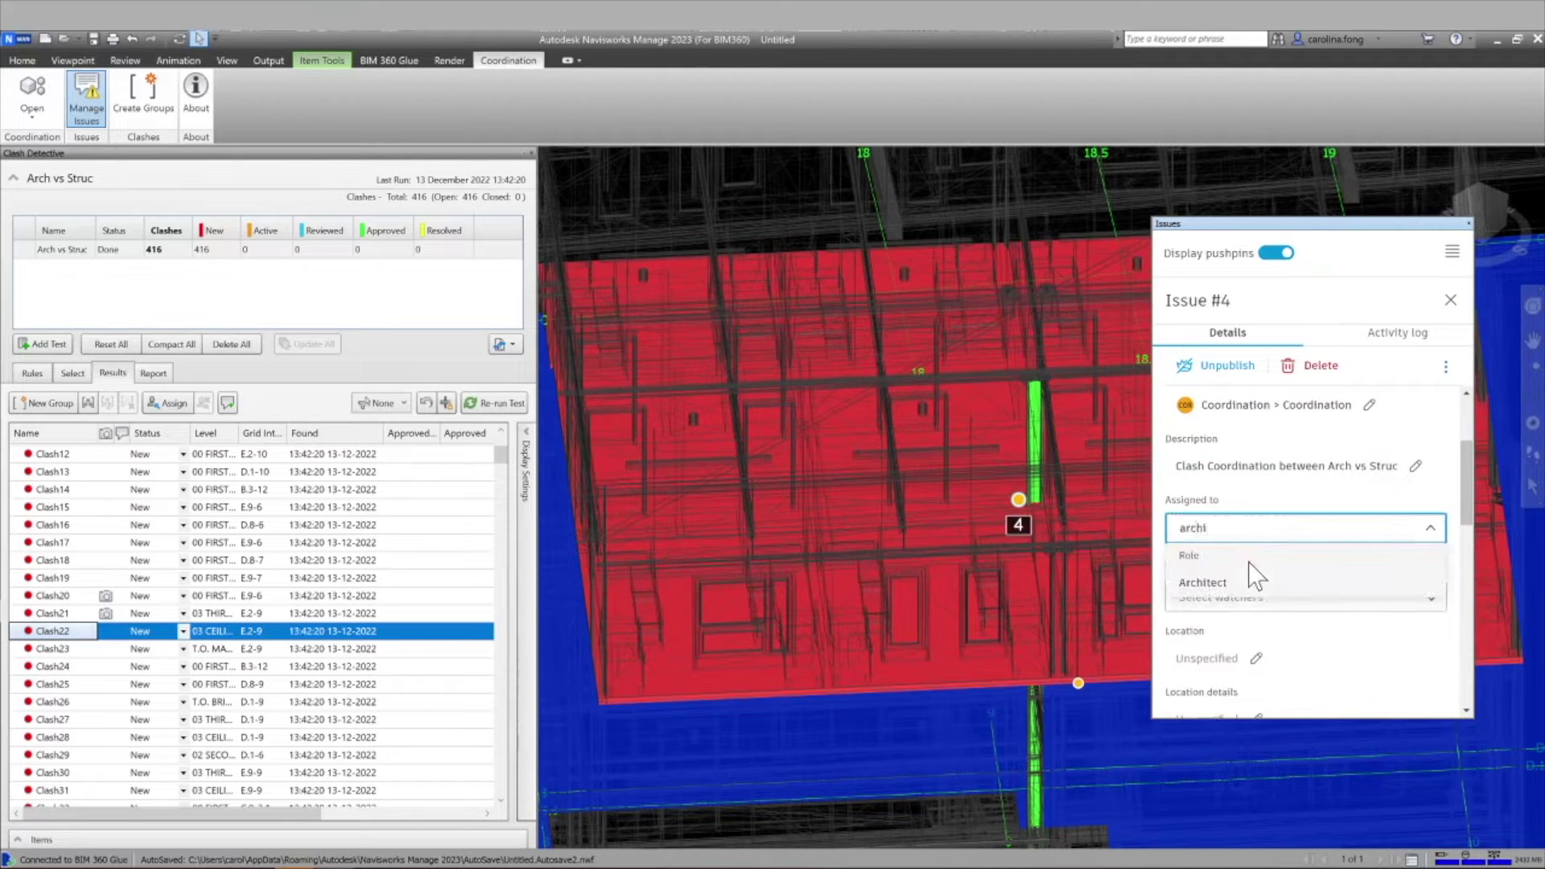
{"action": "left_click", "coordinate": [1235, 583]}
- Set the issue's due date to Dec 28, 2022 and its start date to Dec 13, 2022
{"action": "scroll", "coordinate": [1263, 545], "scroll_direction": "down", "scroll_amount": 2}
{"action": "left_click", "coordinate": [1259, 547]}
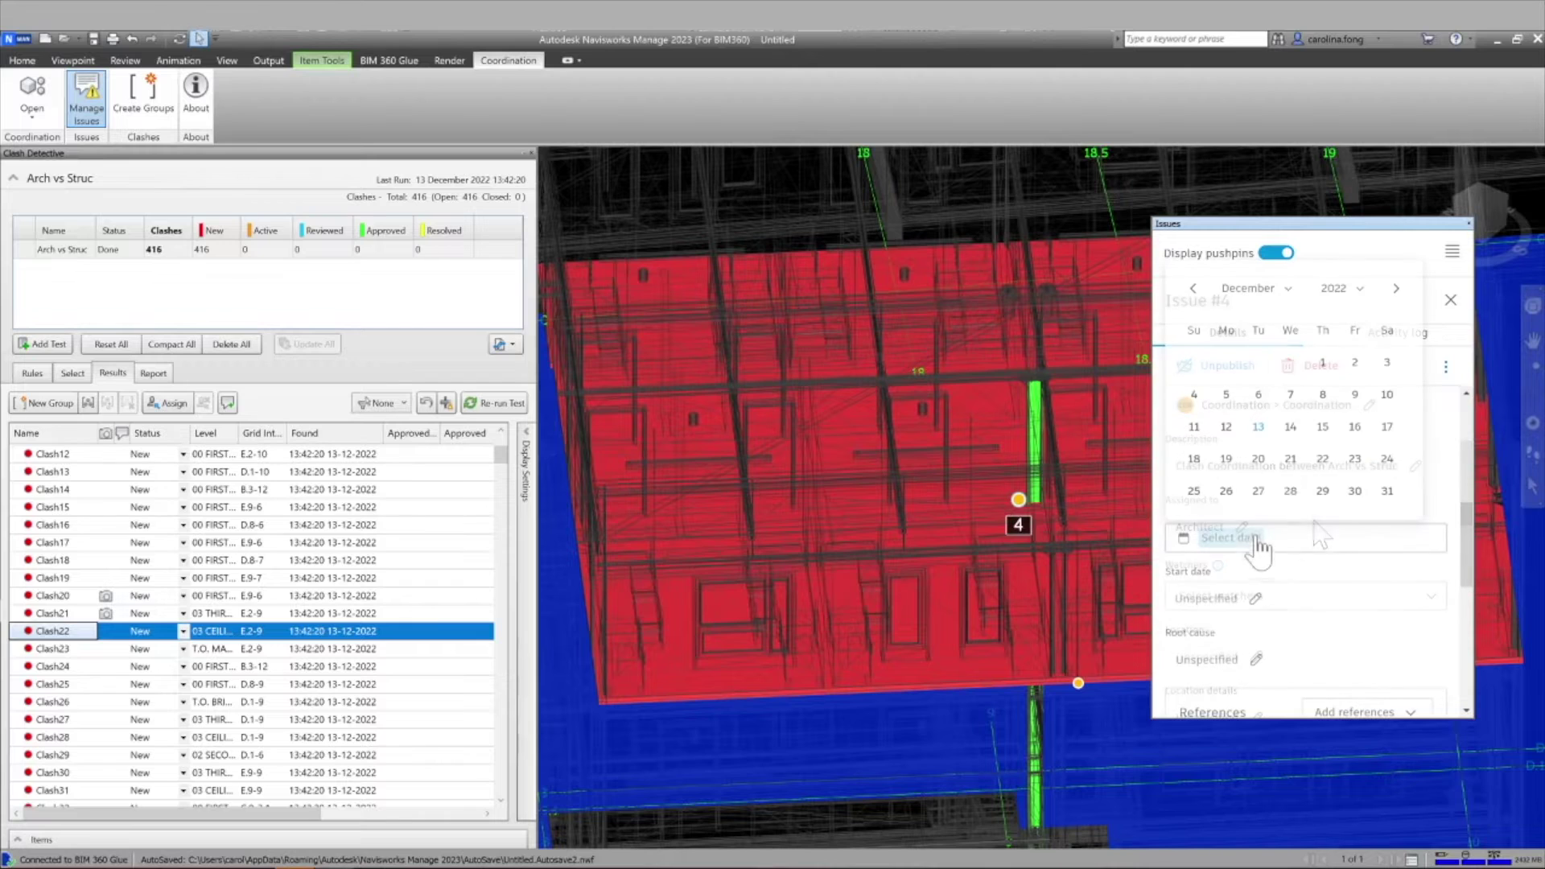
{"action": "scroll", "coordinate": [1294, 518], "scroll_direction": "down", "scroll_amount": 2}
{"action": "left_click", "coordinate": [1260, 600]}
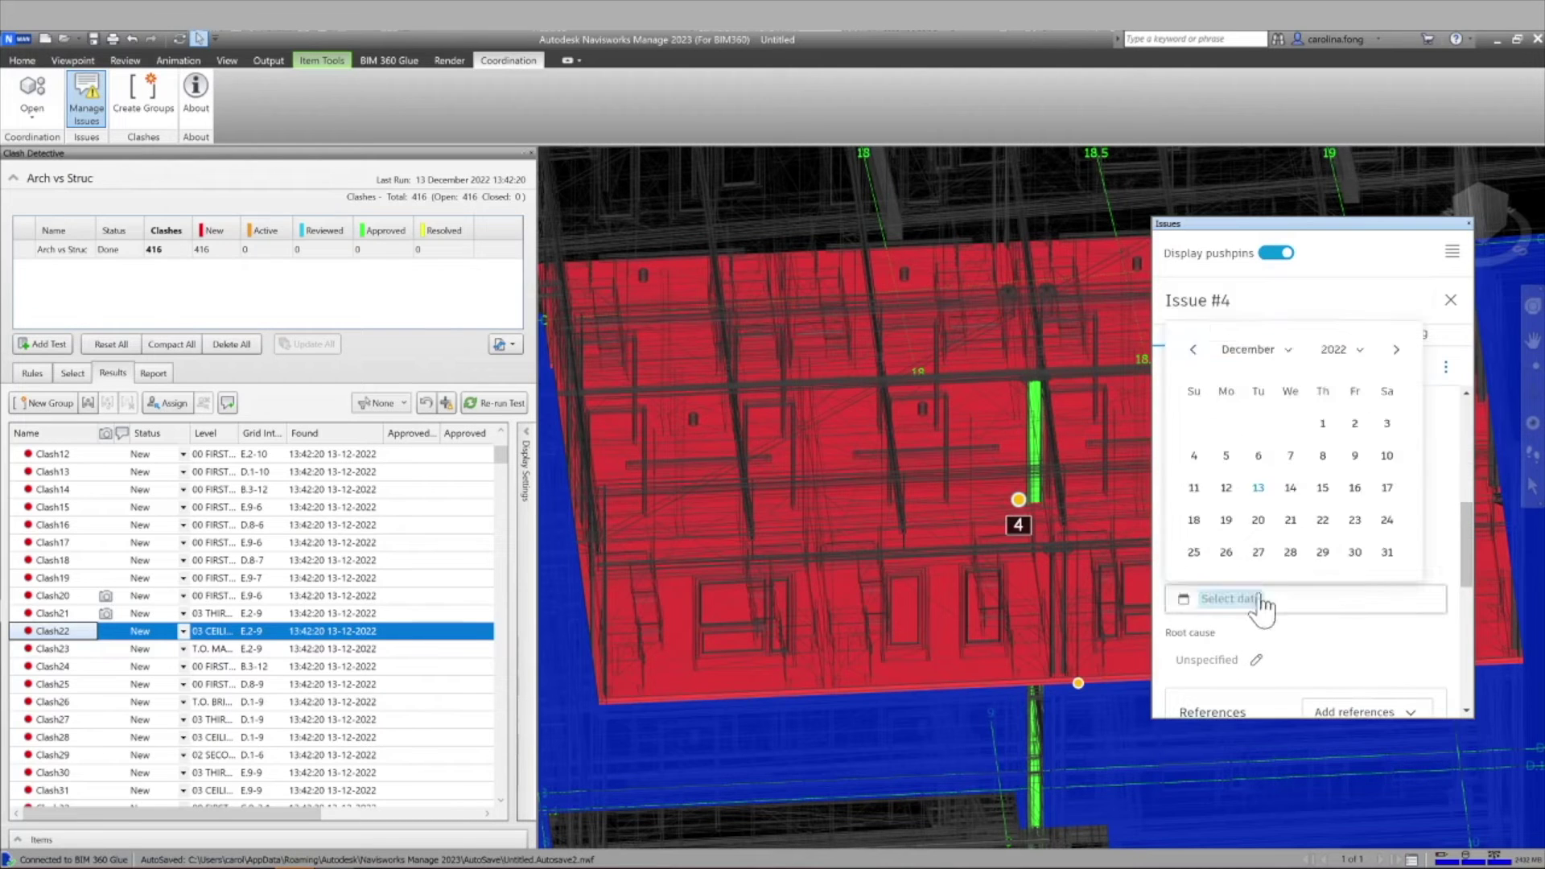
{"action": "left_click", "coordinate": [1258, 488]}
- Set the issue's root cause to Design Coordination and return to the issues list
{"action": "left_click", "coordinate": [1252, 664]}
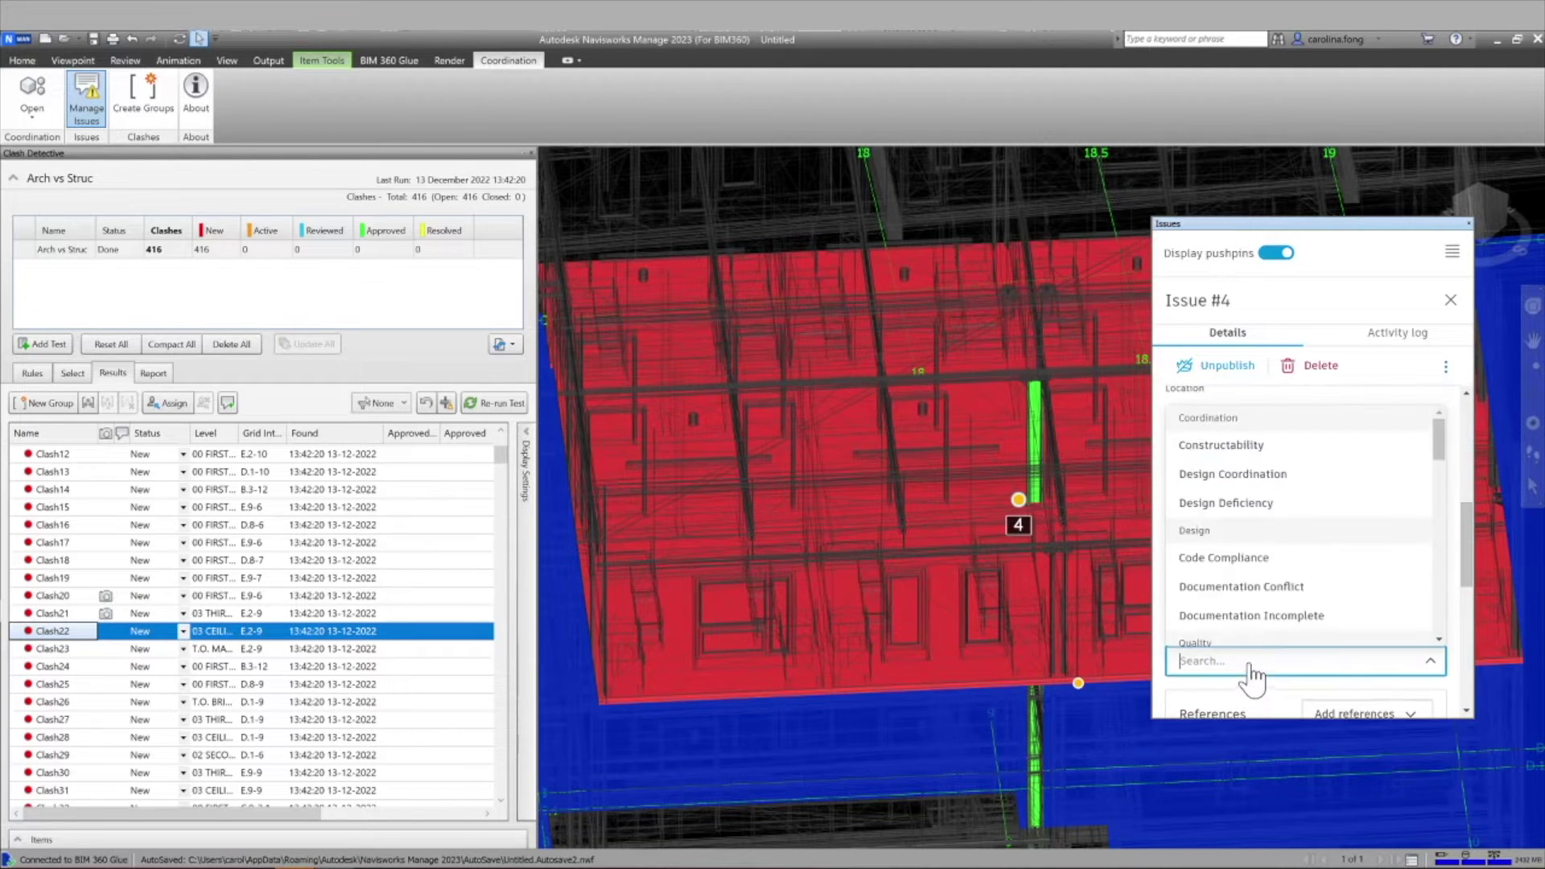
{"action": "left_click", "coordinate": [1284, 474]}
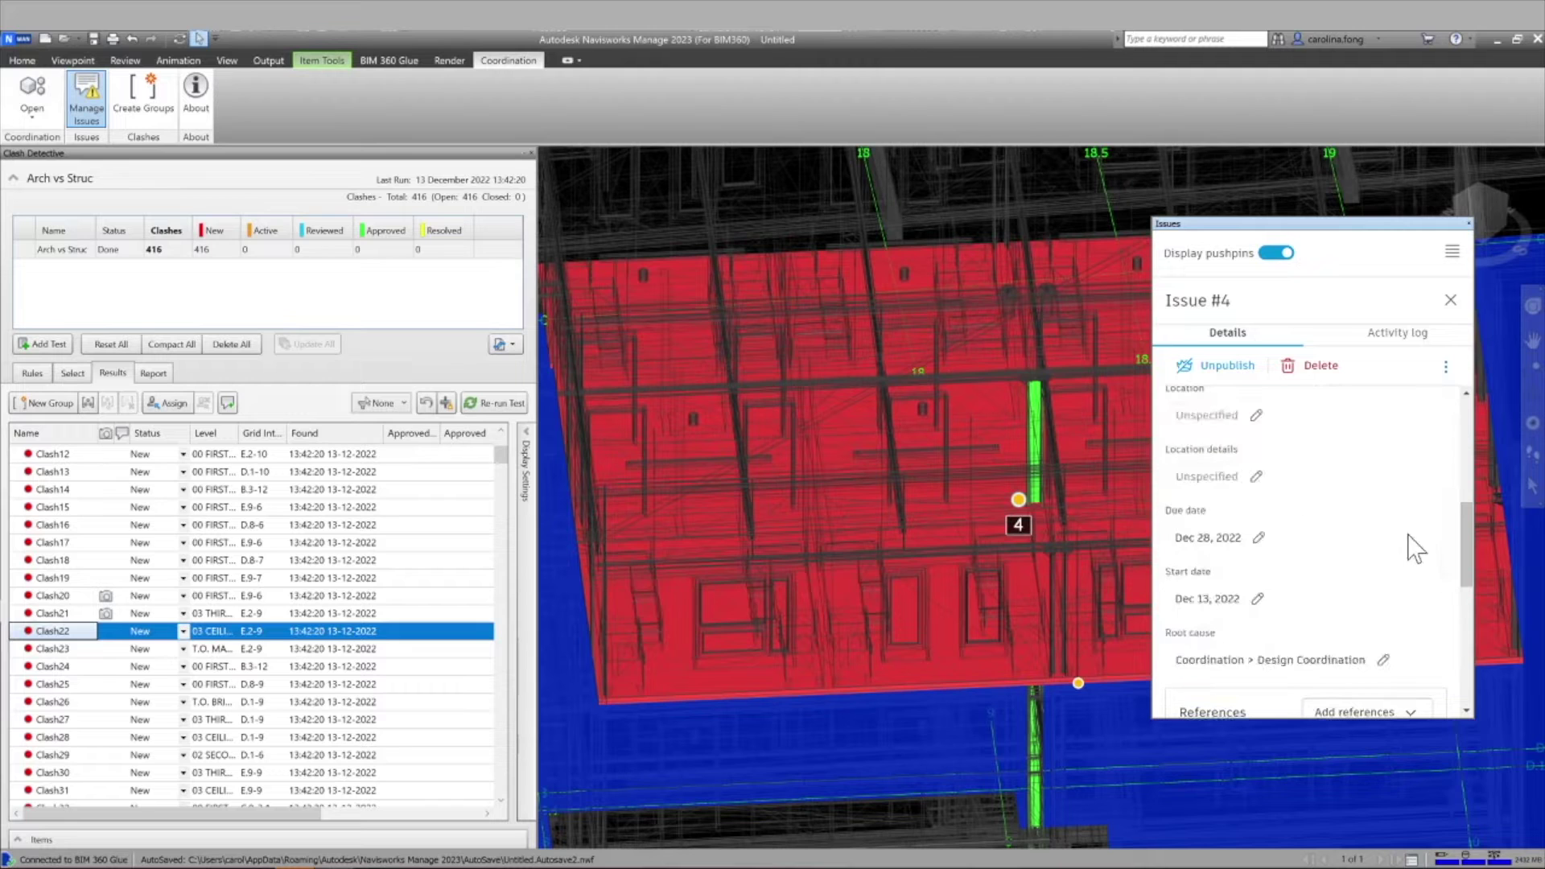
{"action": "scroll", "coordinate": [1413, 547], "scroll_direction": "down", "scroll_amount": 5}
{"action": "scroll", "coordinate": [1313, 607], "scroll_direction": "down", "scroll_amount": 2}
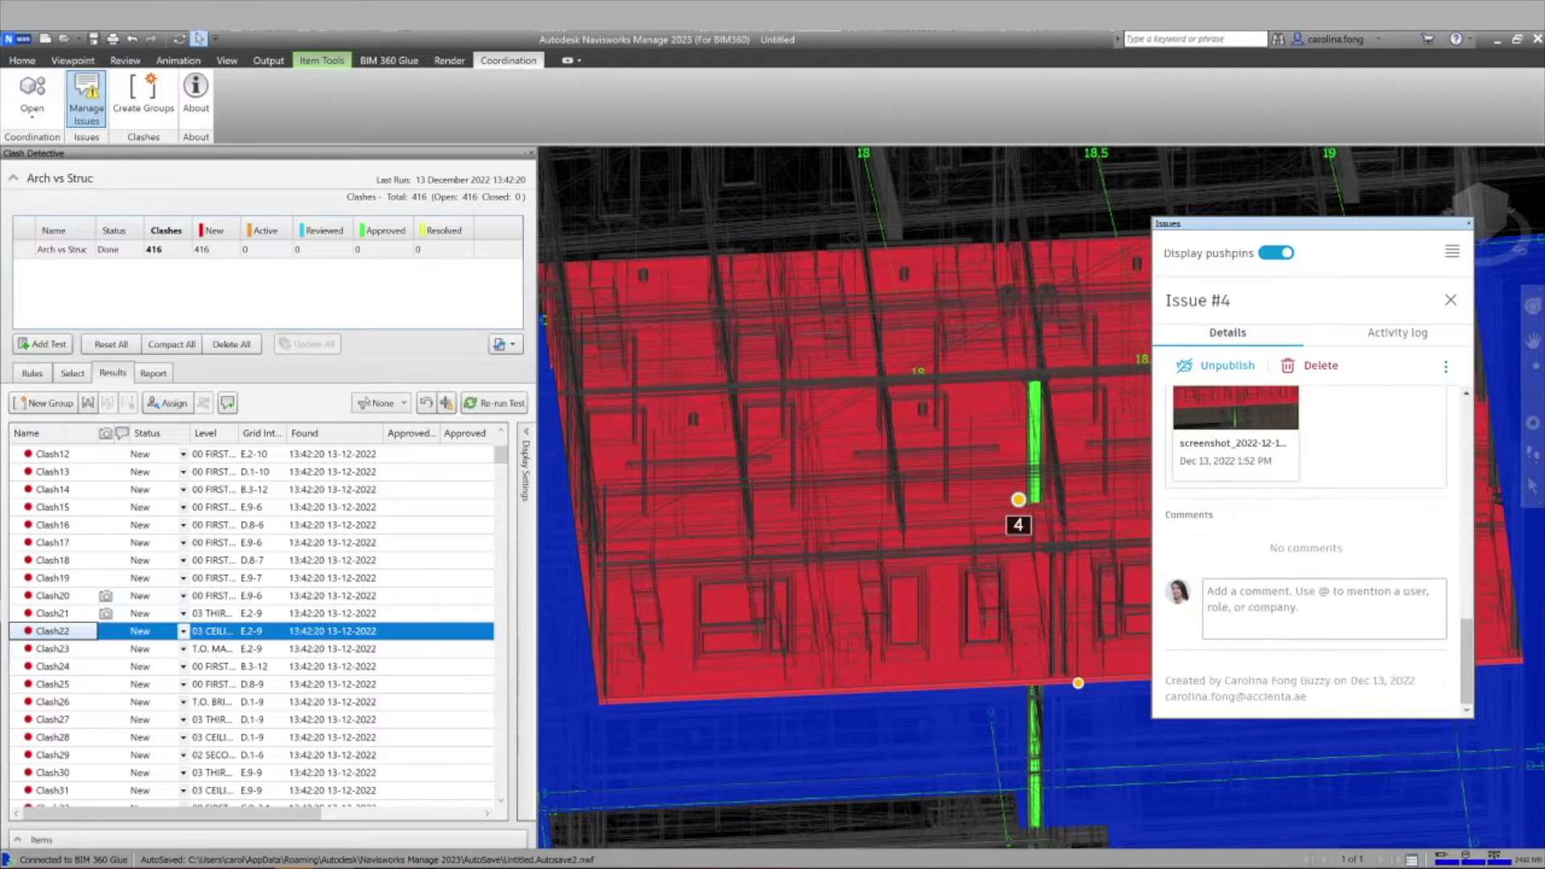
{"action": "left_click", "coordinate": [1451, 300]}
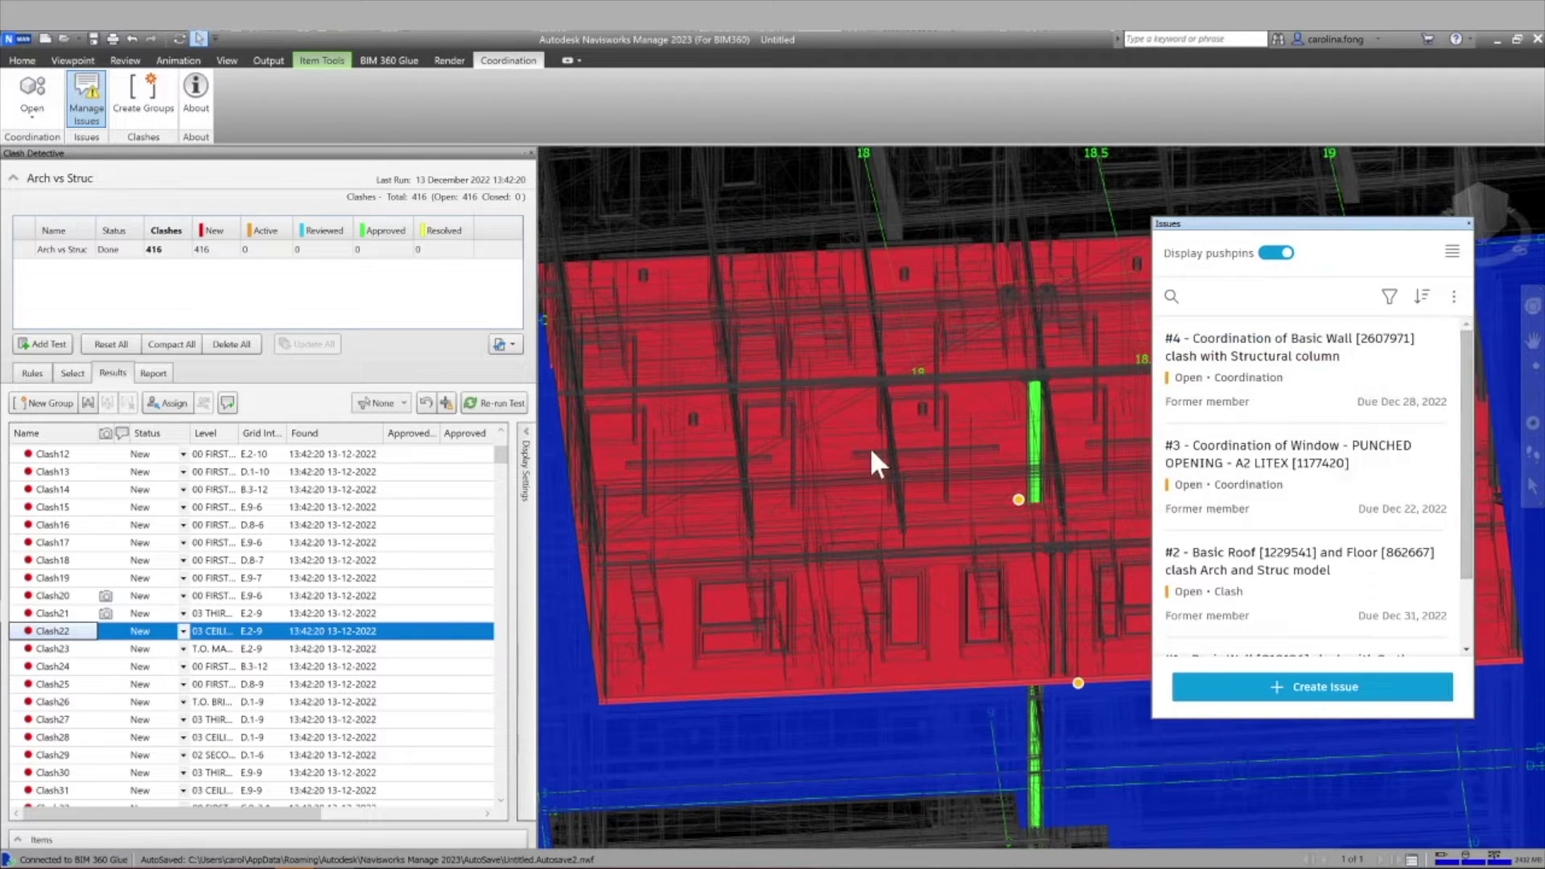
- Examine the issue pushpins across the wider model around the Clash22 area
{"action": "scroll", "coordinate": [877, 448], "scroll_direction": "down", "scroll_amount": 3}
{"action": "scroll", "coordinate": [882, 447], "scroll_direction": "down", "scroll_amount": 5}
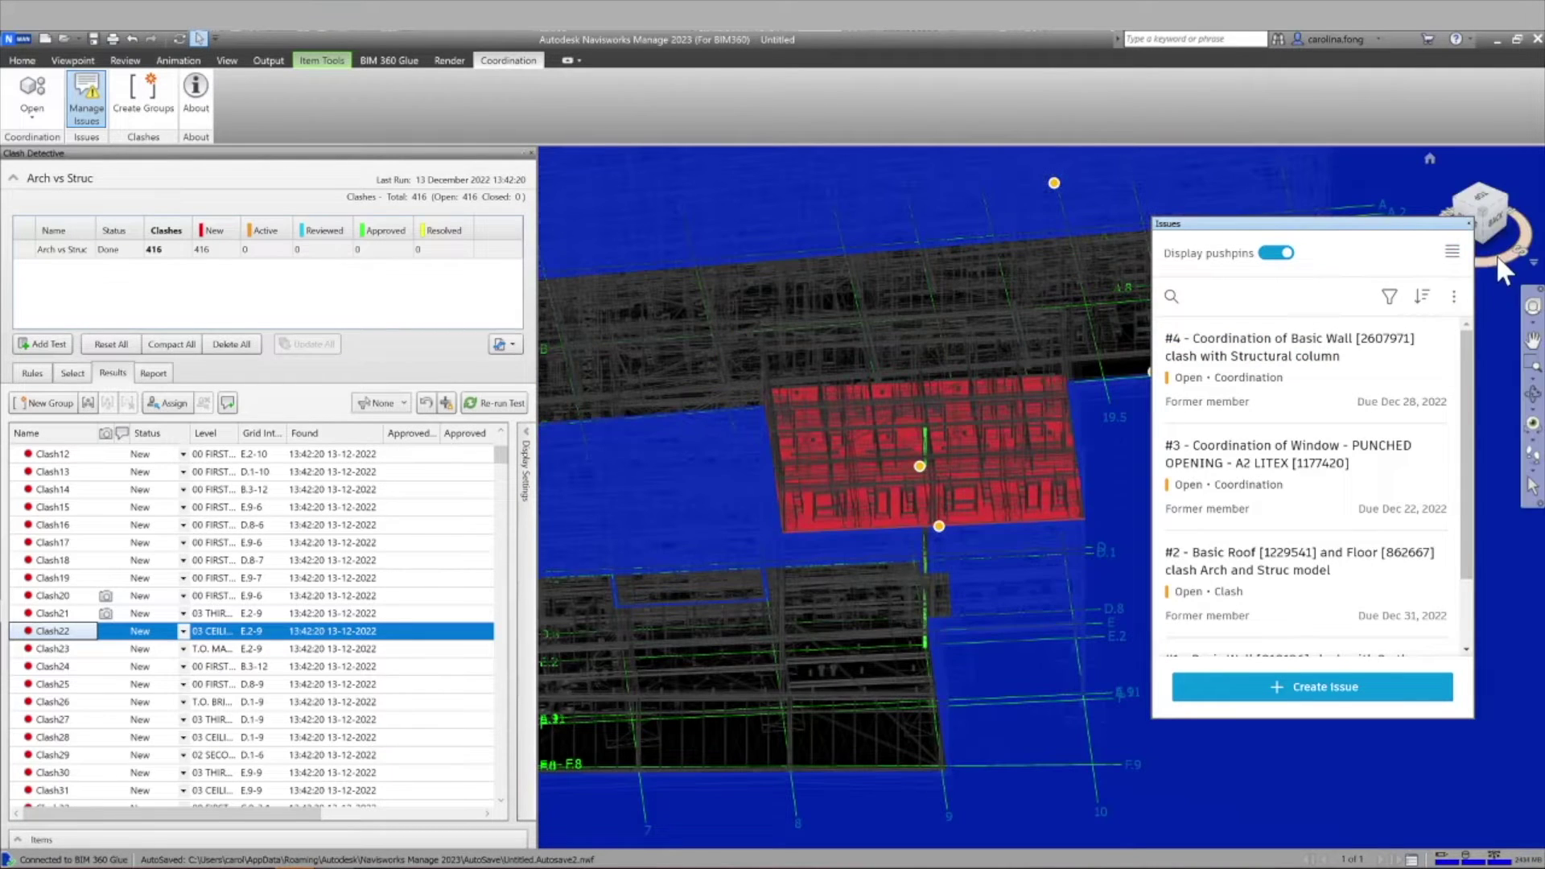
{"action": "mouse_move", "coordinate": [1500, 255]}
{"action": "left_mouse_down"}
{"action": "mouse_move", "coordinate": [1525, 250]}
{"action": "mouse_move", "coordinate": [1497, 234]}
{"action": "mouse_move", "coordinate": [1496, 258]}
{"action": "left_mouse_up"}
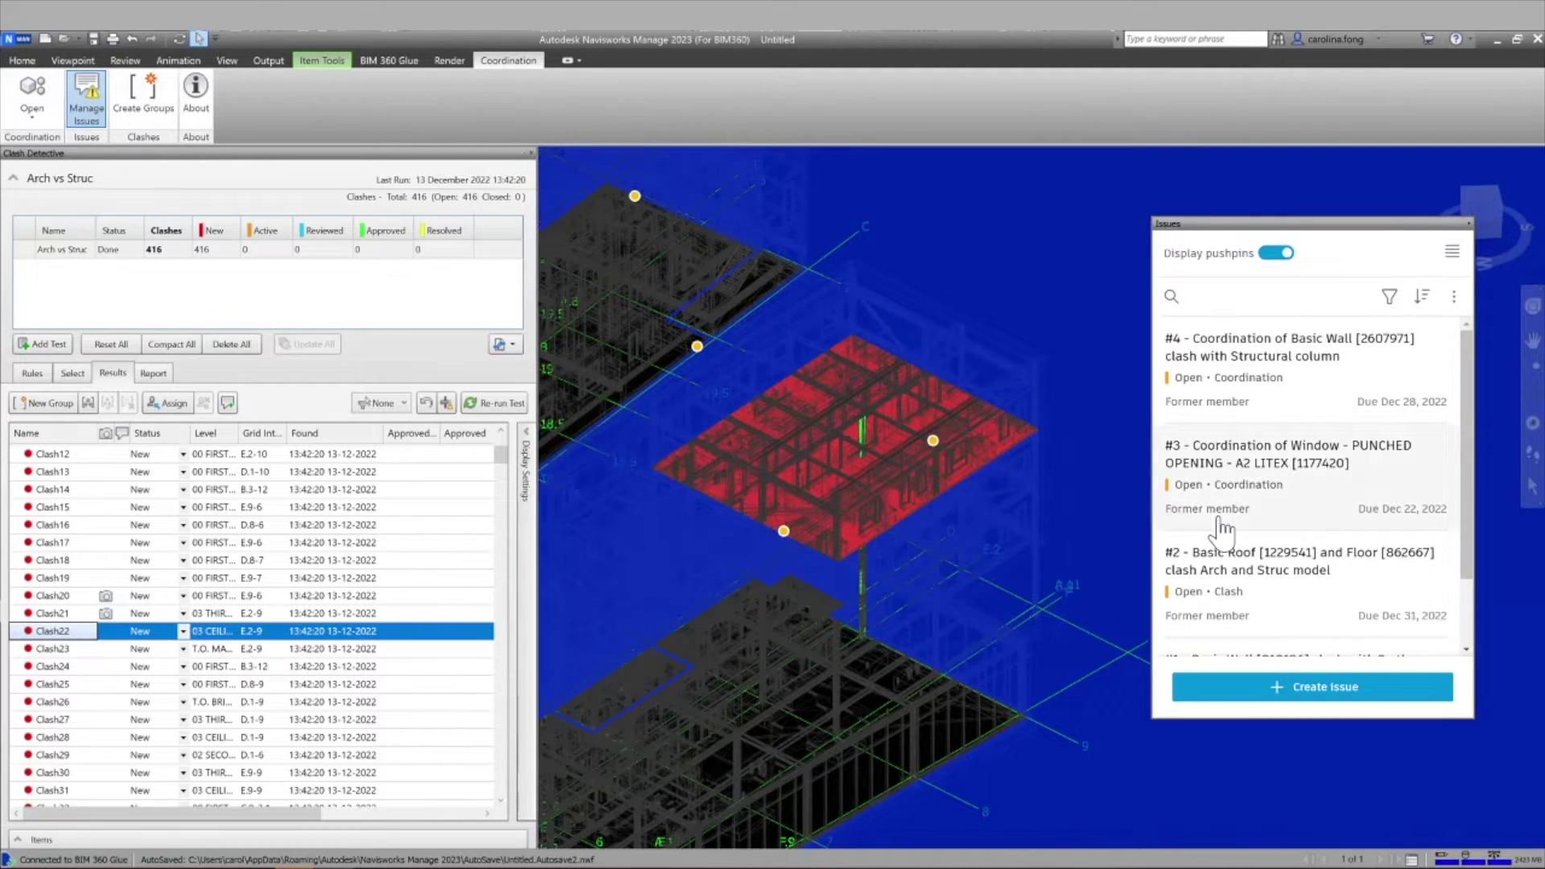
{"action": "scroll", "coordinate": [1245, 544], "scroll_direction": "down", "scroll_amount": 2}
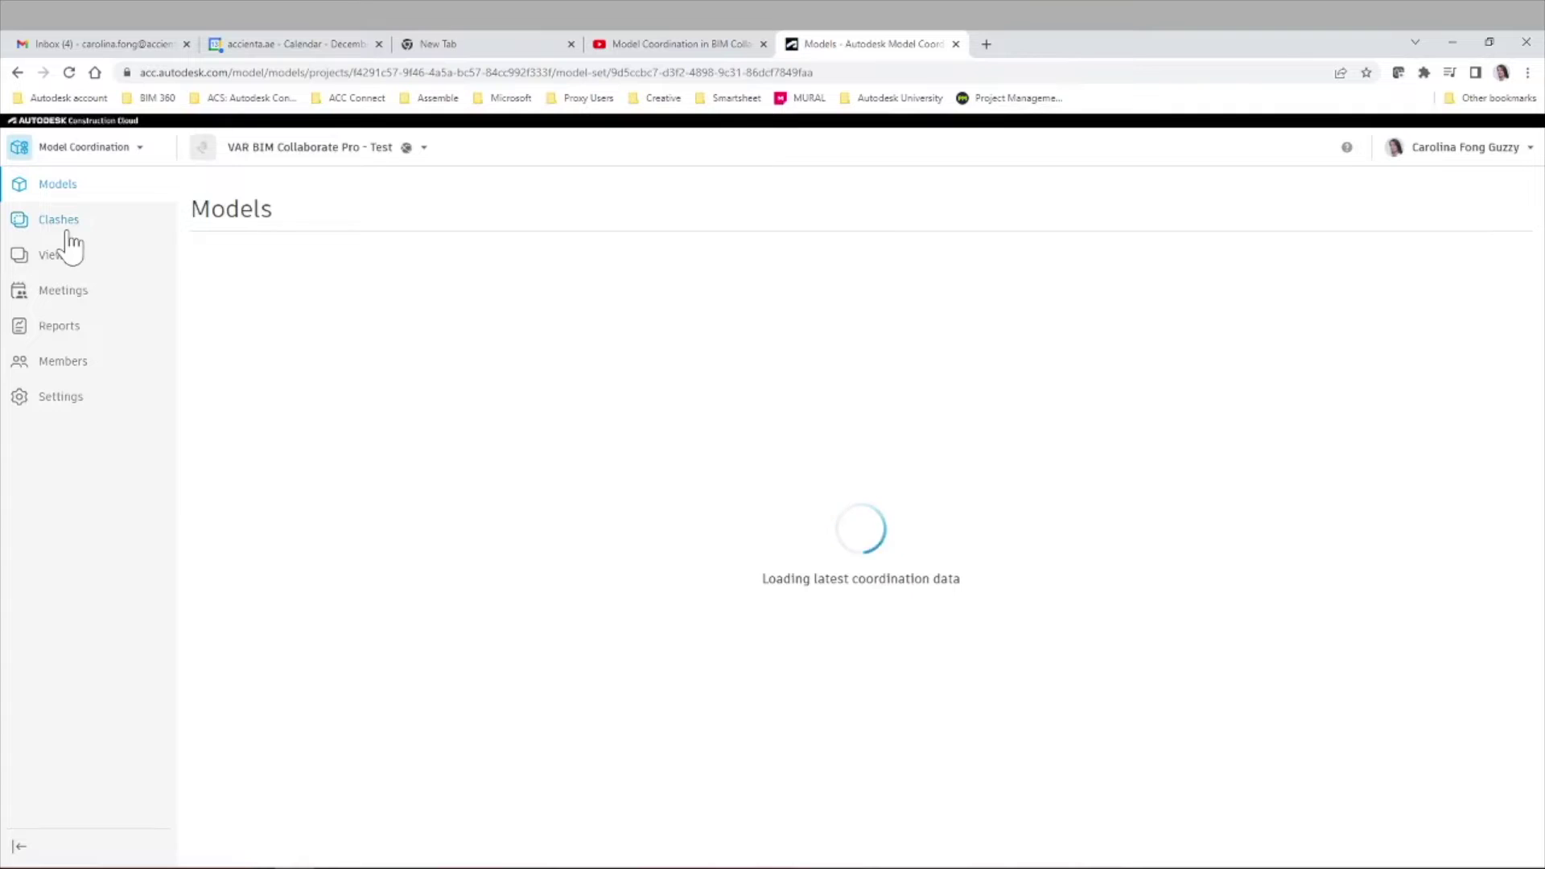
- In Autodesk Construction Cloud, view the assigned clashes in Model Coordination and the project's issues in Docs
{"action": "left_click", "coordinate": [59, 226]}
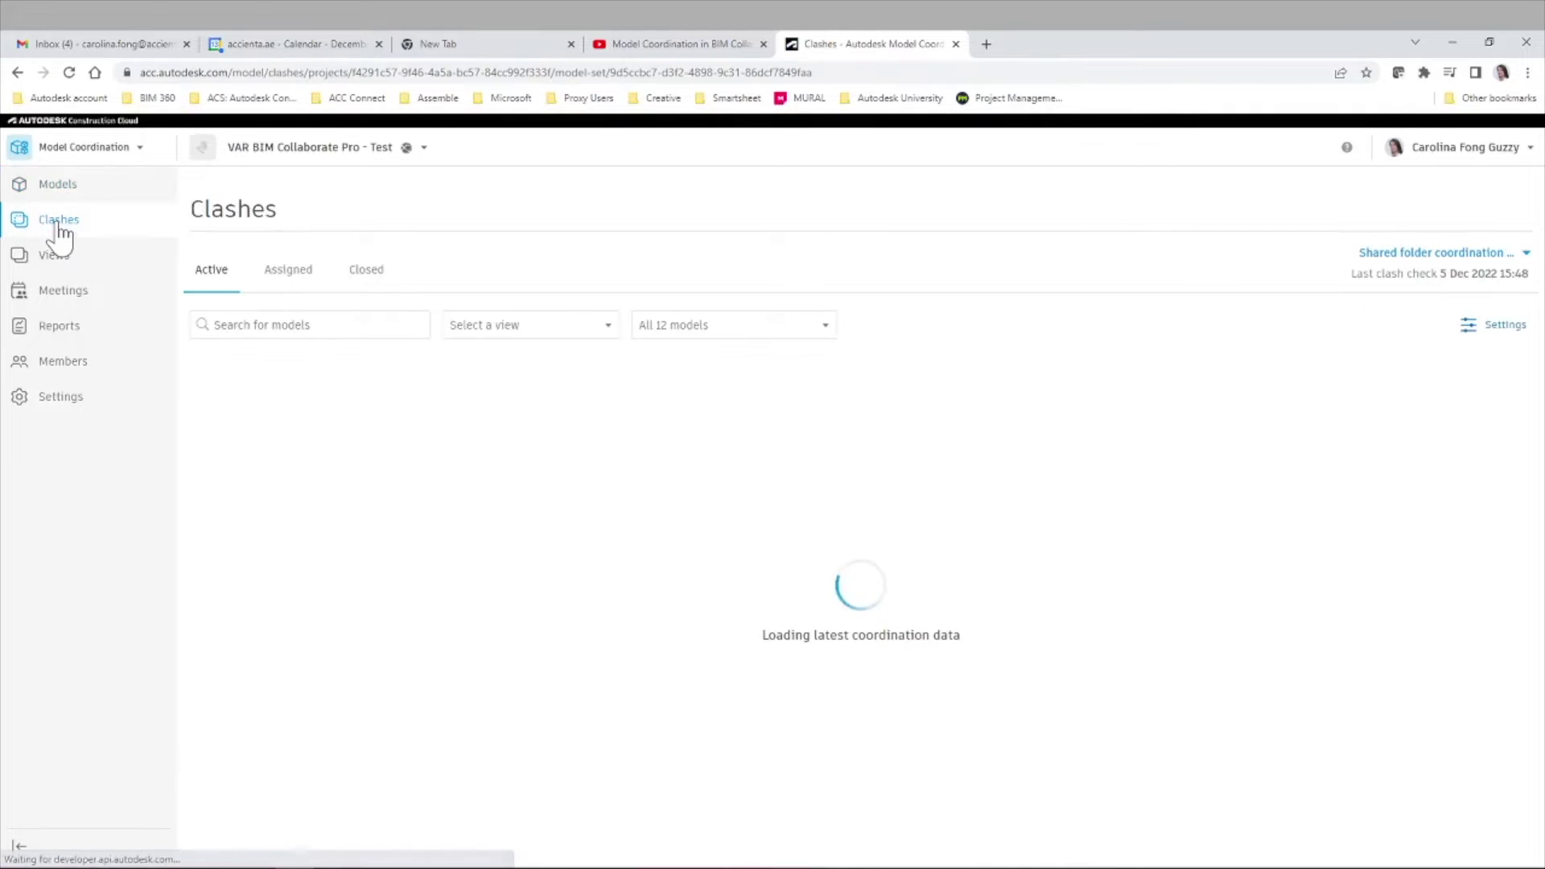
{"action": "left_click", "coordinate": [290, 274]}
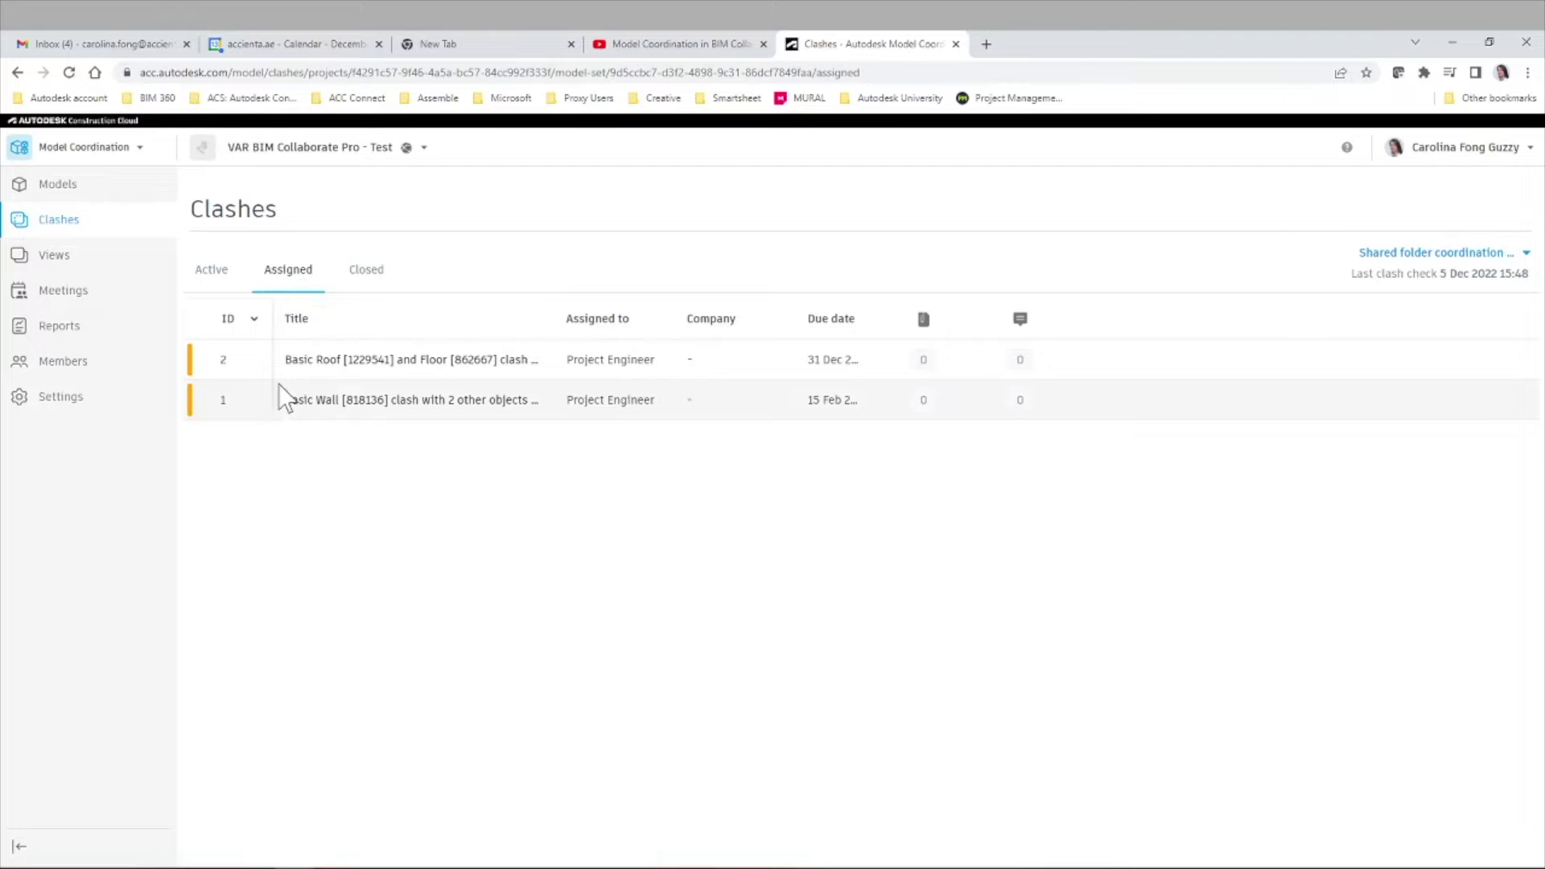
{"action": "left_click", "coordinate": [139, 149]}
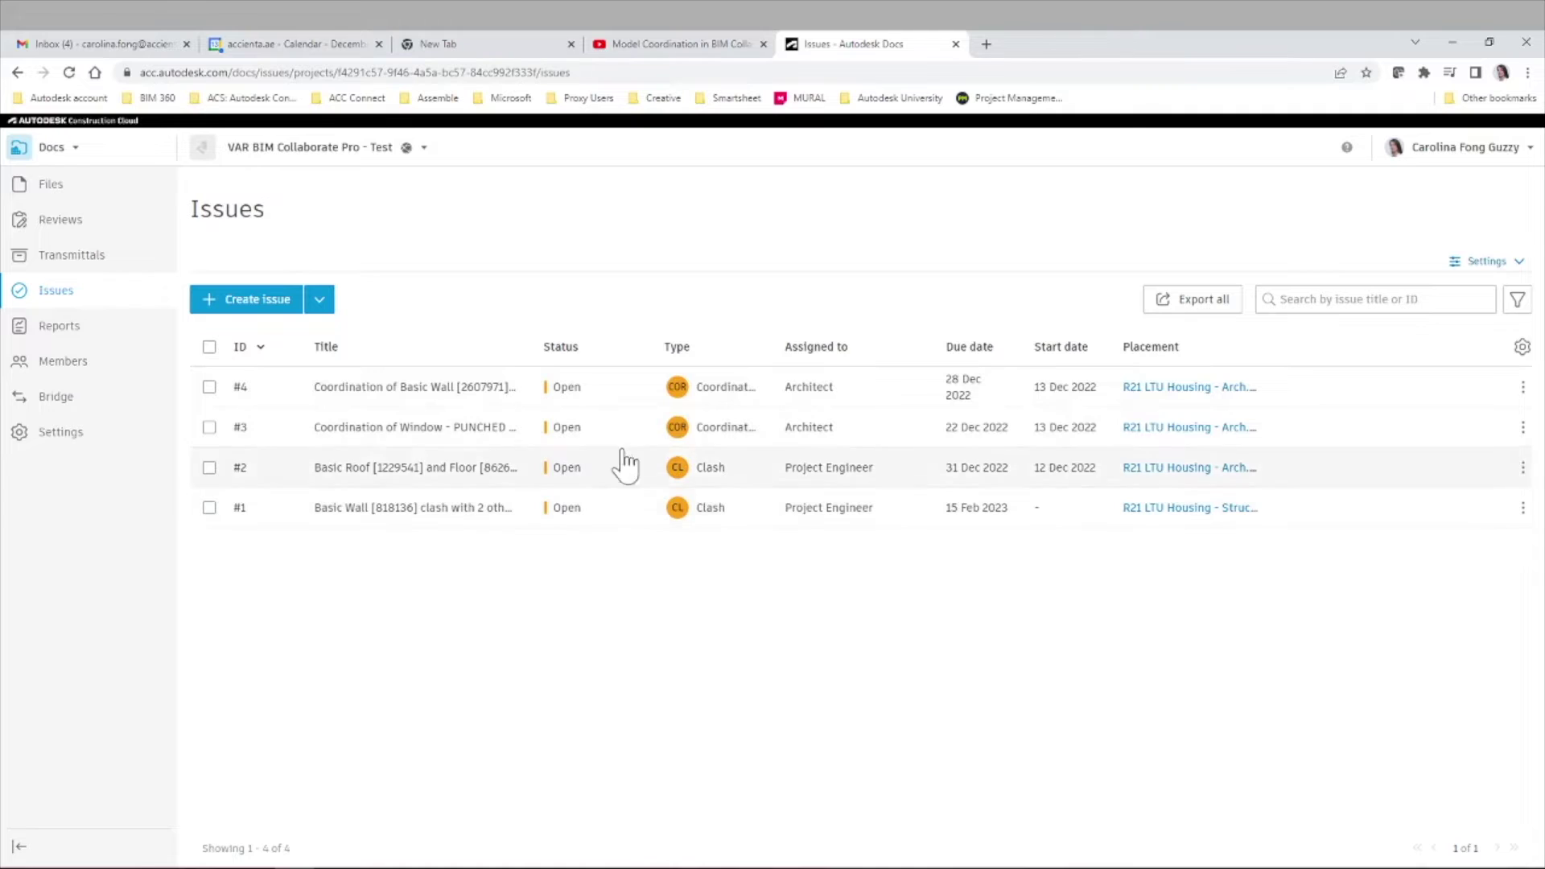
- Review issue #4's details, including its attached screenshot and the types of references that can be added
{"action": "left_click", "coordinate": [622, 398]}
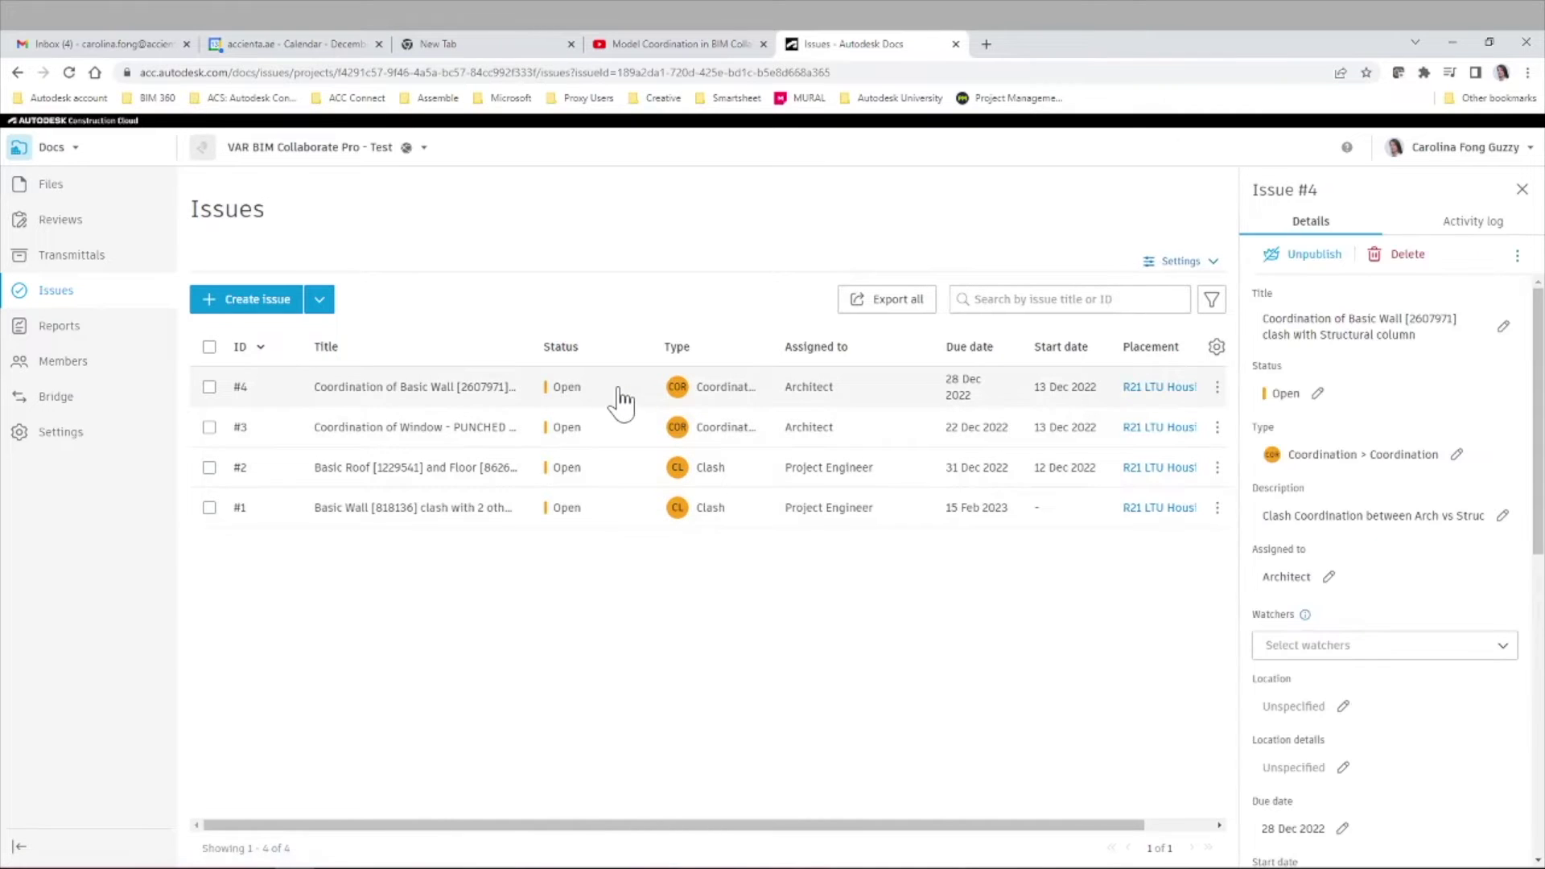
{"action": "scroll", "coordinate": [1348, 607], "scroll_direction": "down", "scroll_amount": 7}
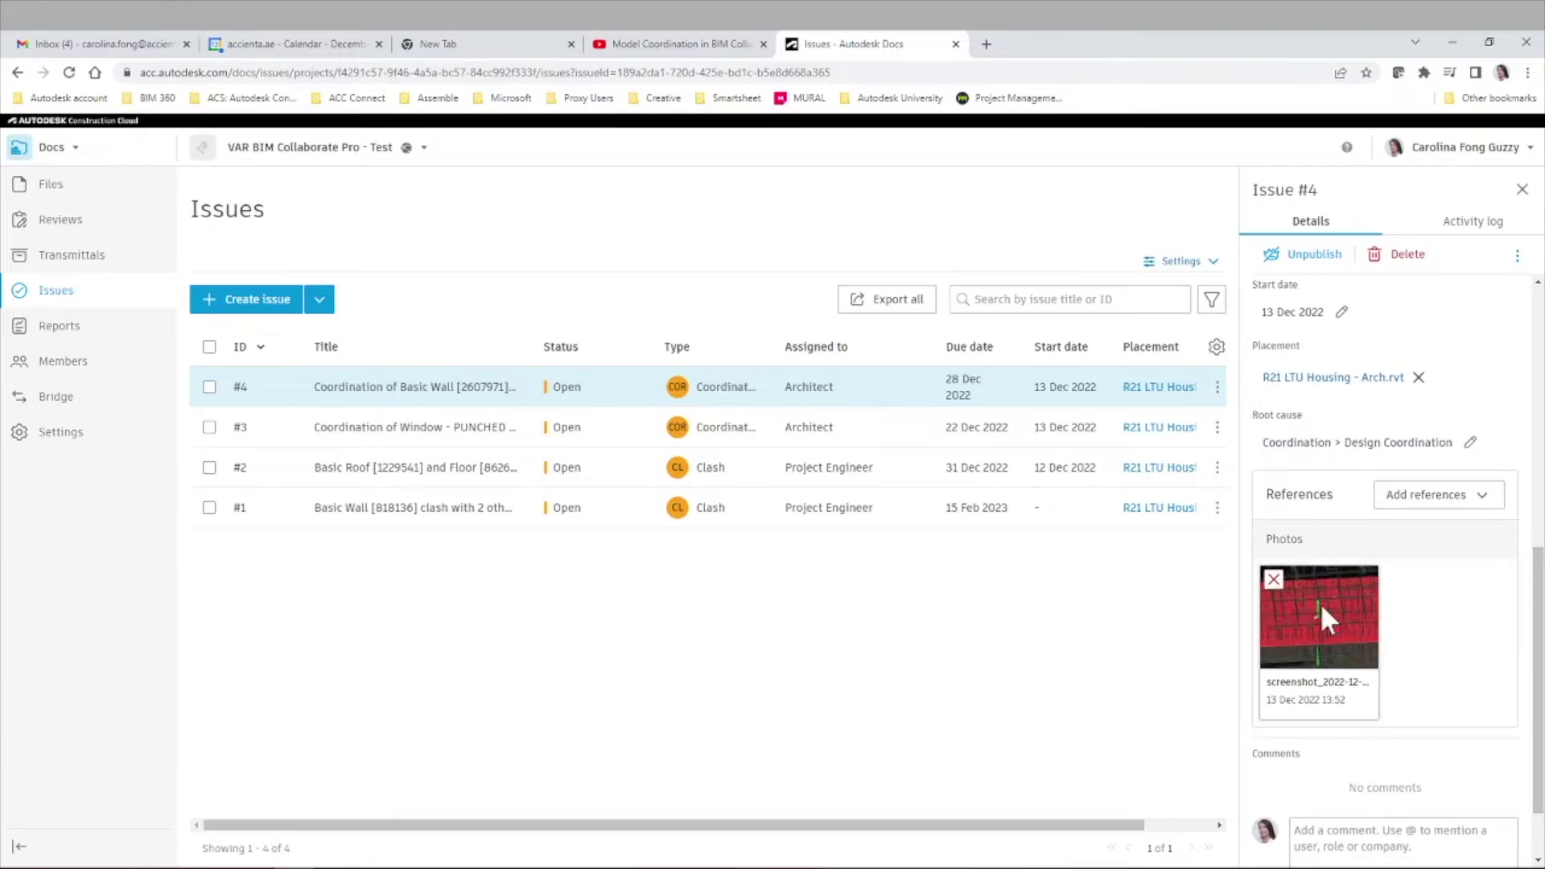
{"action": "left_click", "coordinate": [1320, 602]}
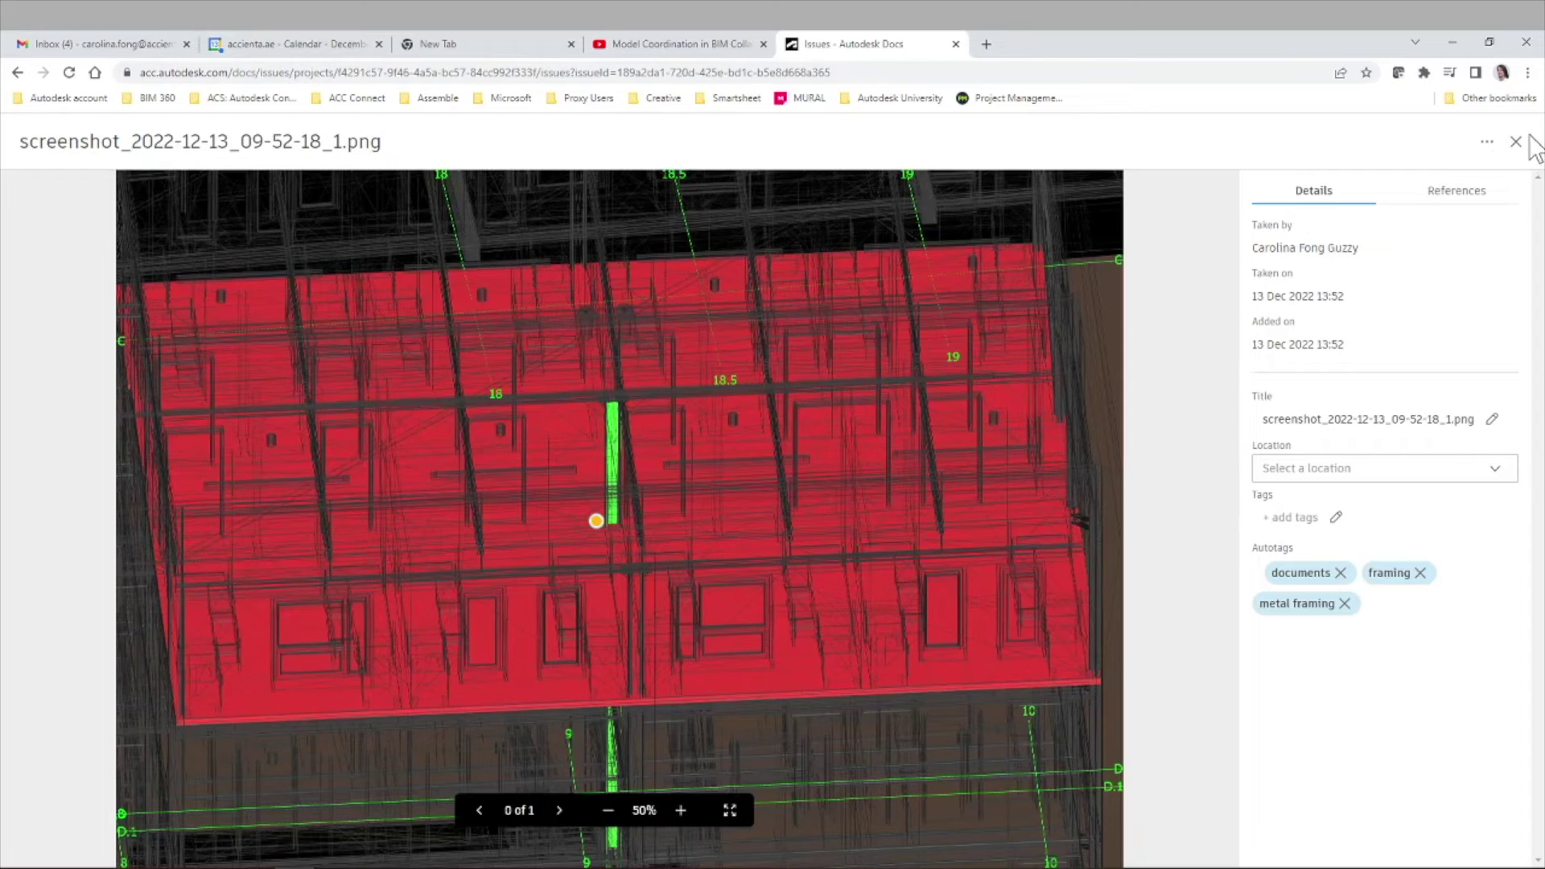
{"action": "left_click", "coordinate": [1476, 197]}
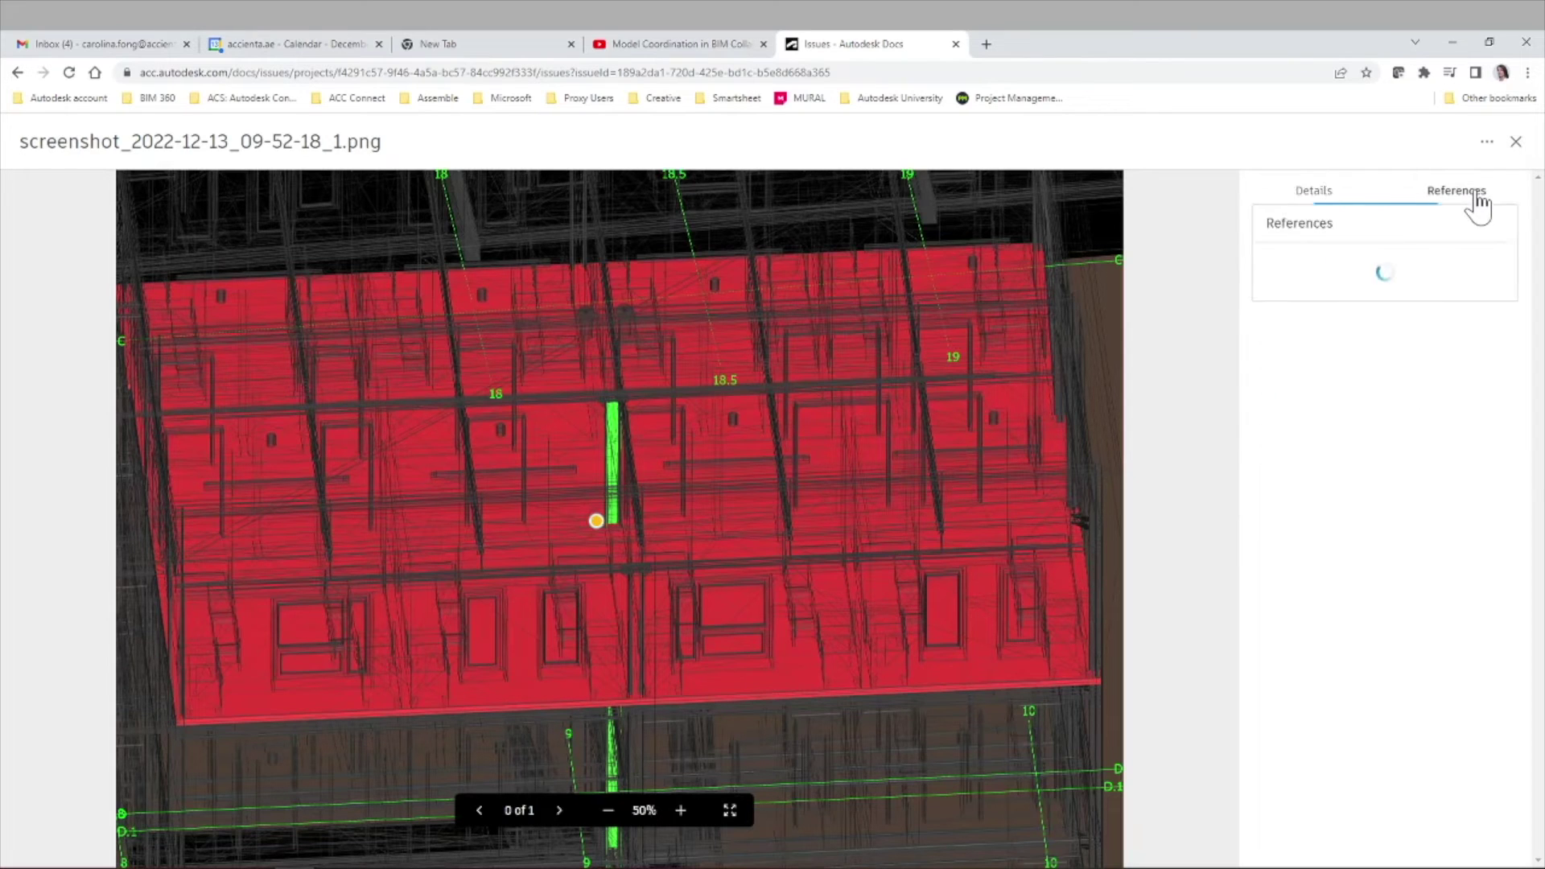
{"action": "left_click", "coordinate": [1516, 144]}
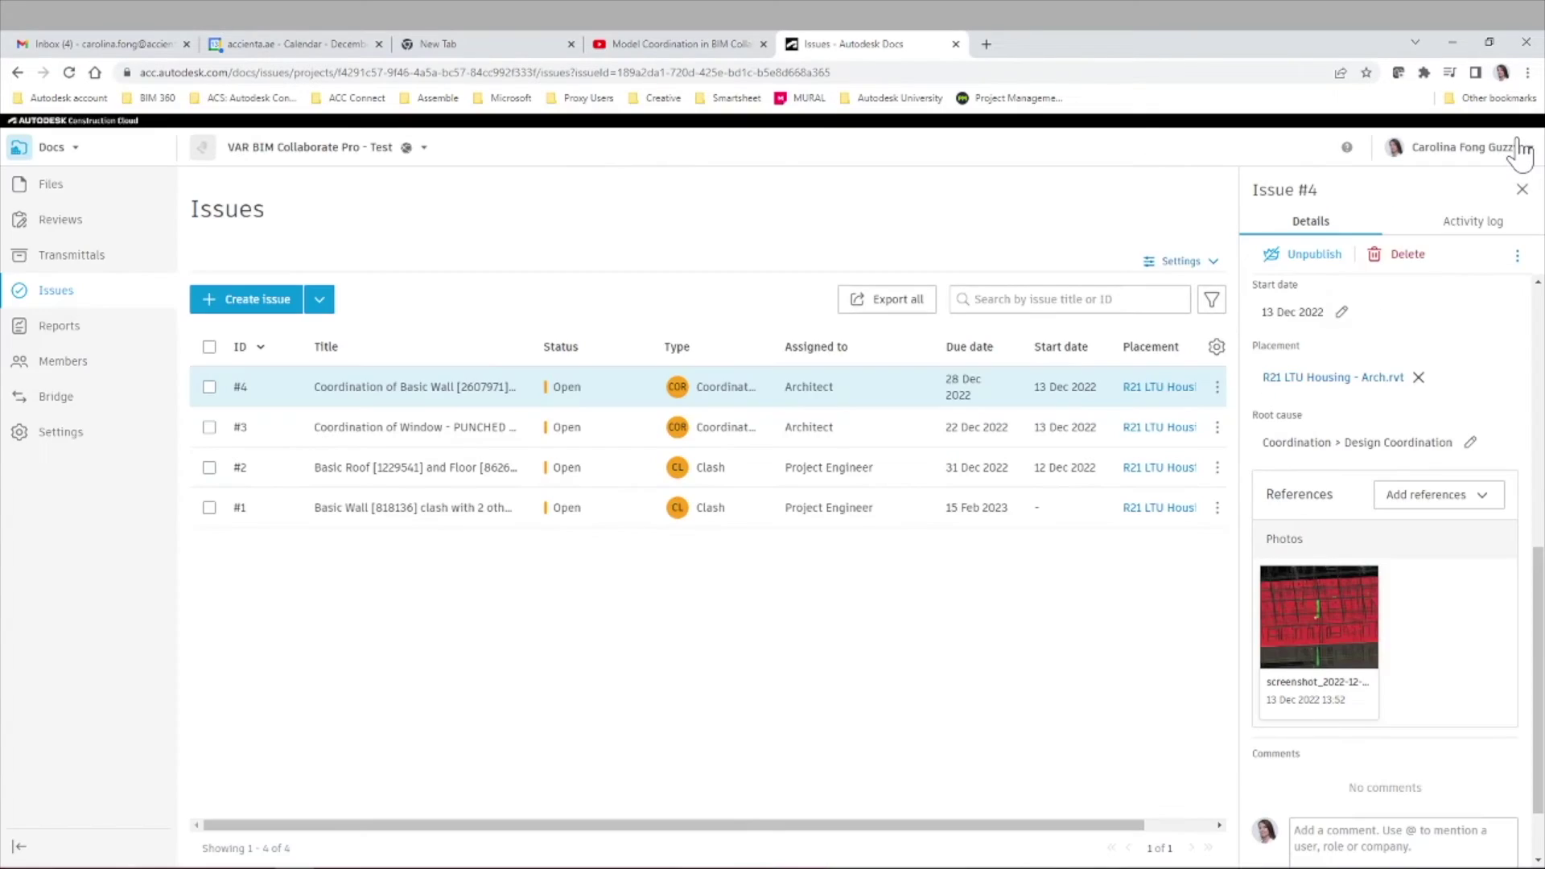
{"action": "left_click", "coordinate": [1465, 503]}
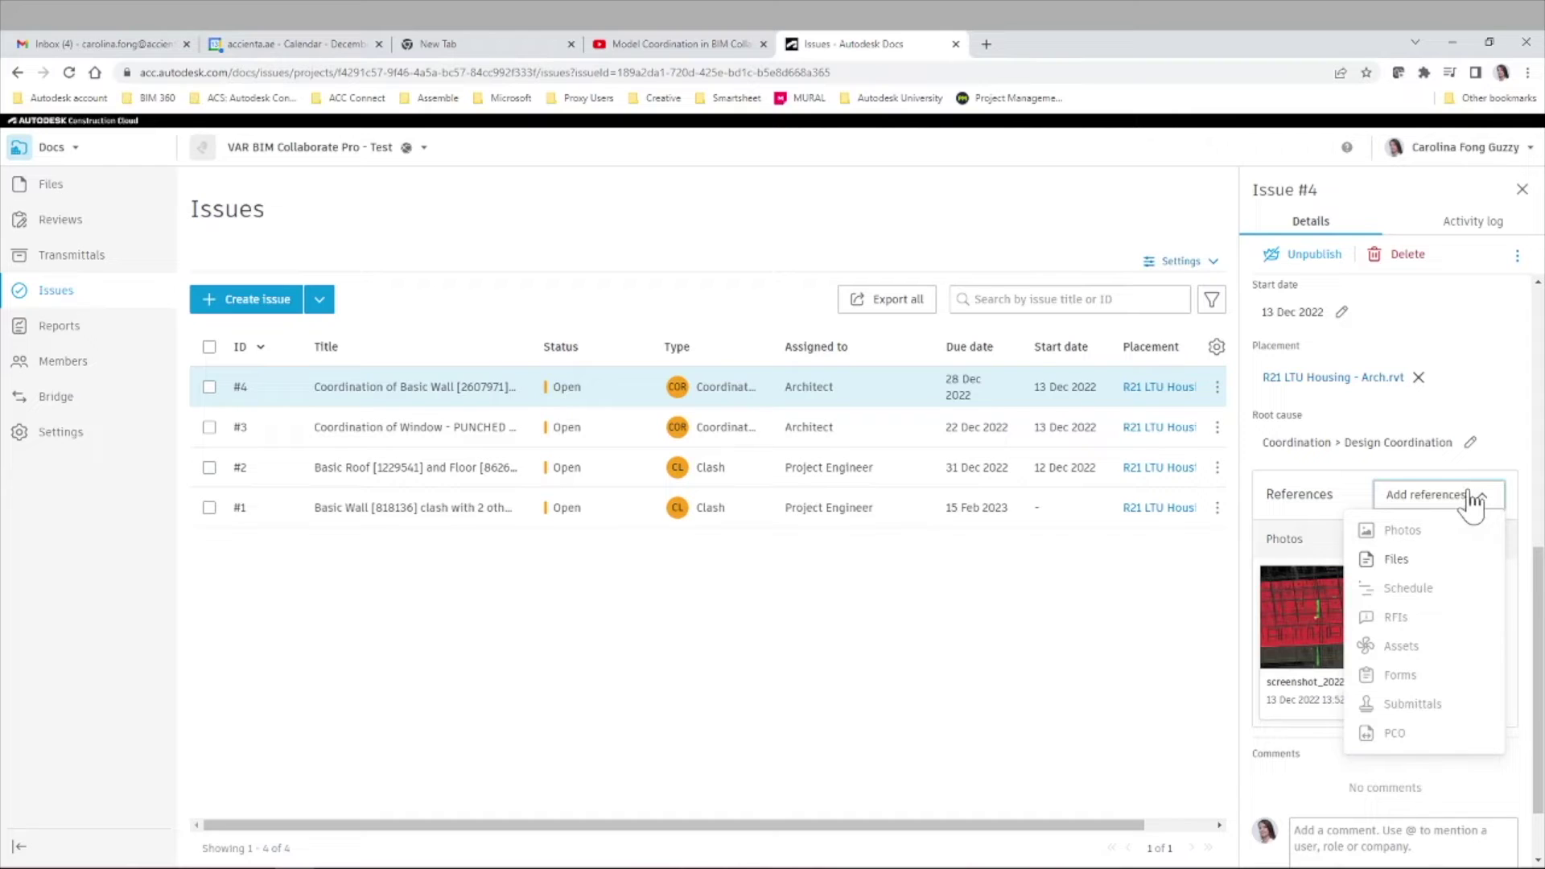
{"action": "left_click", "coordinate": [1513, 466]}
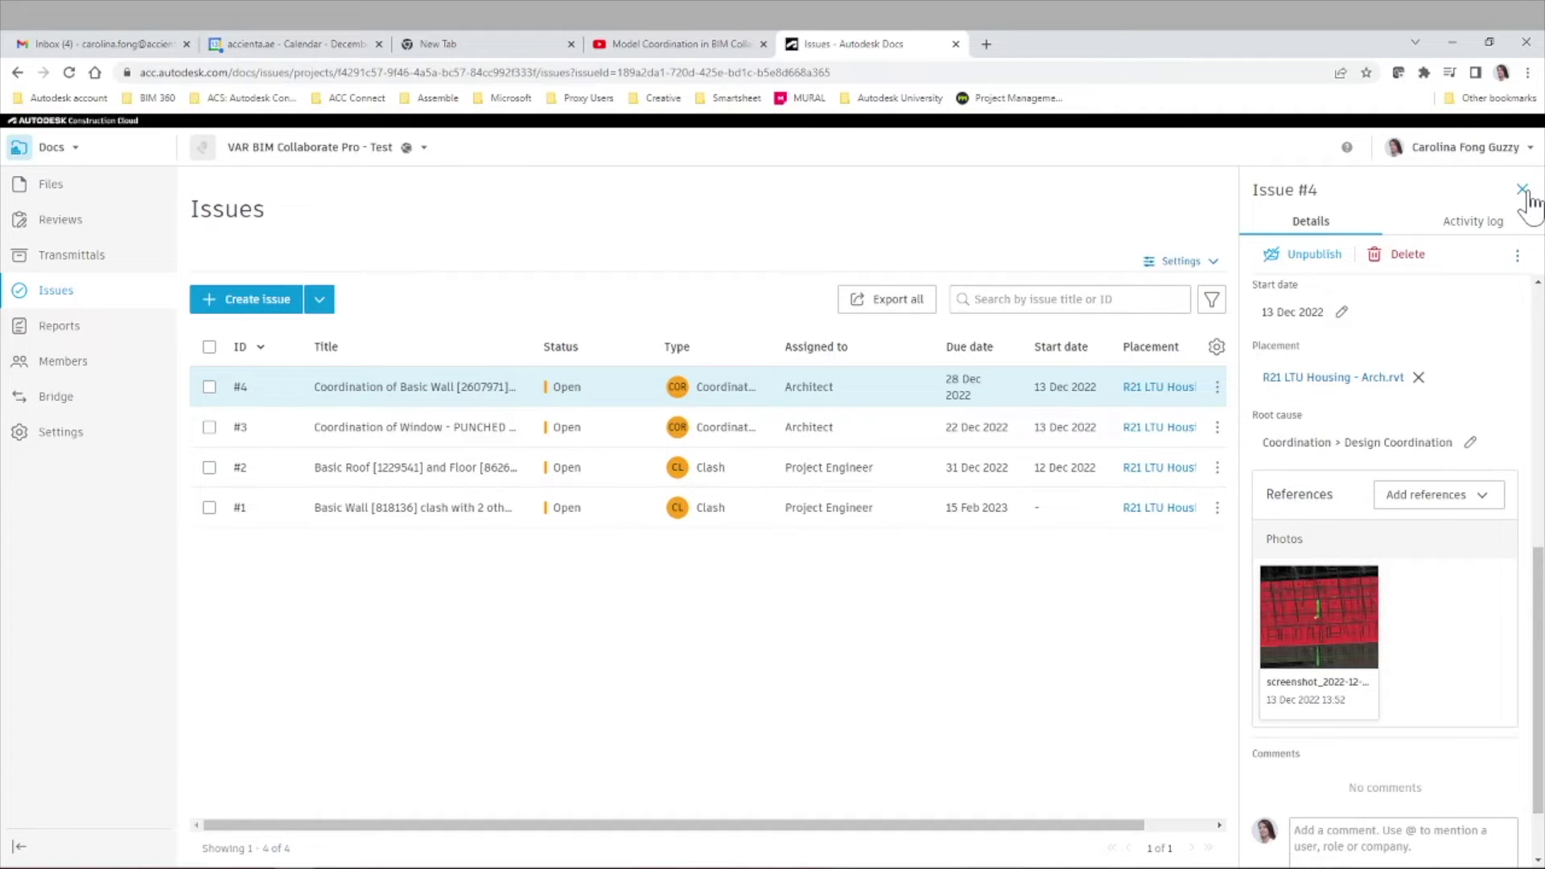
- Open issue #4's placement in the R21 LTU Housing - Arch.rvt model and review its details through to the photo reference
{"action": "left_click", "coordinate": [1167, 387]}
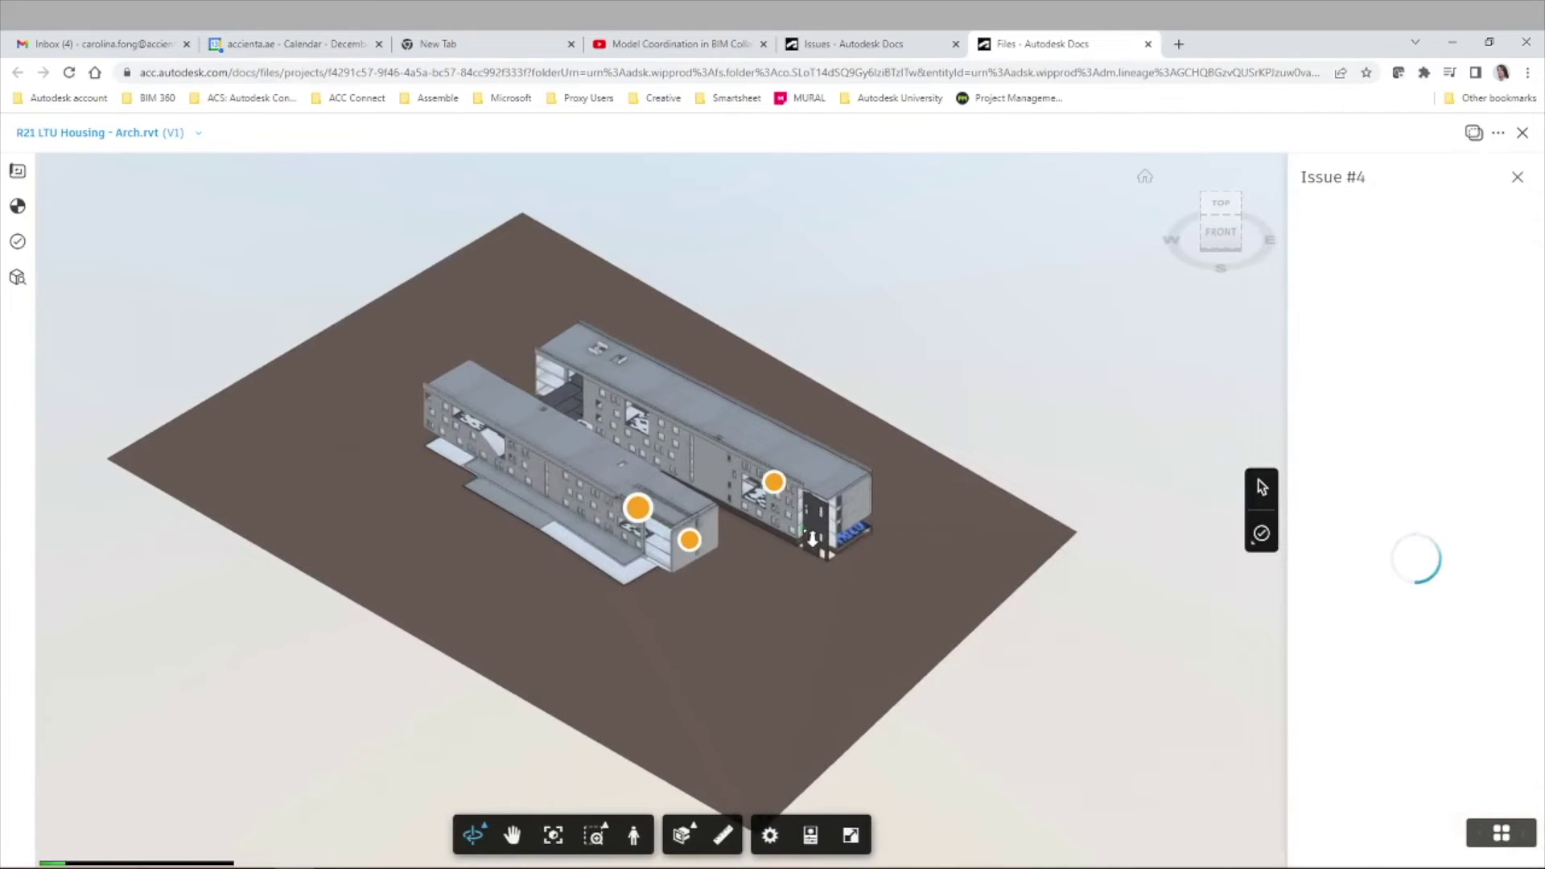
{"action": "scroll", "coordinate": [817, 536], "scroll_direction": "up", "scroll_amount": 3}
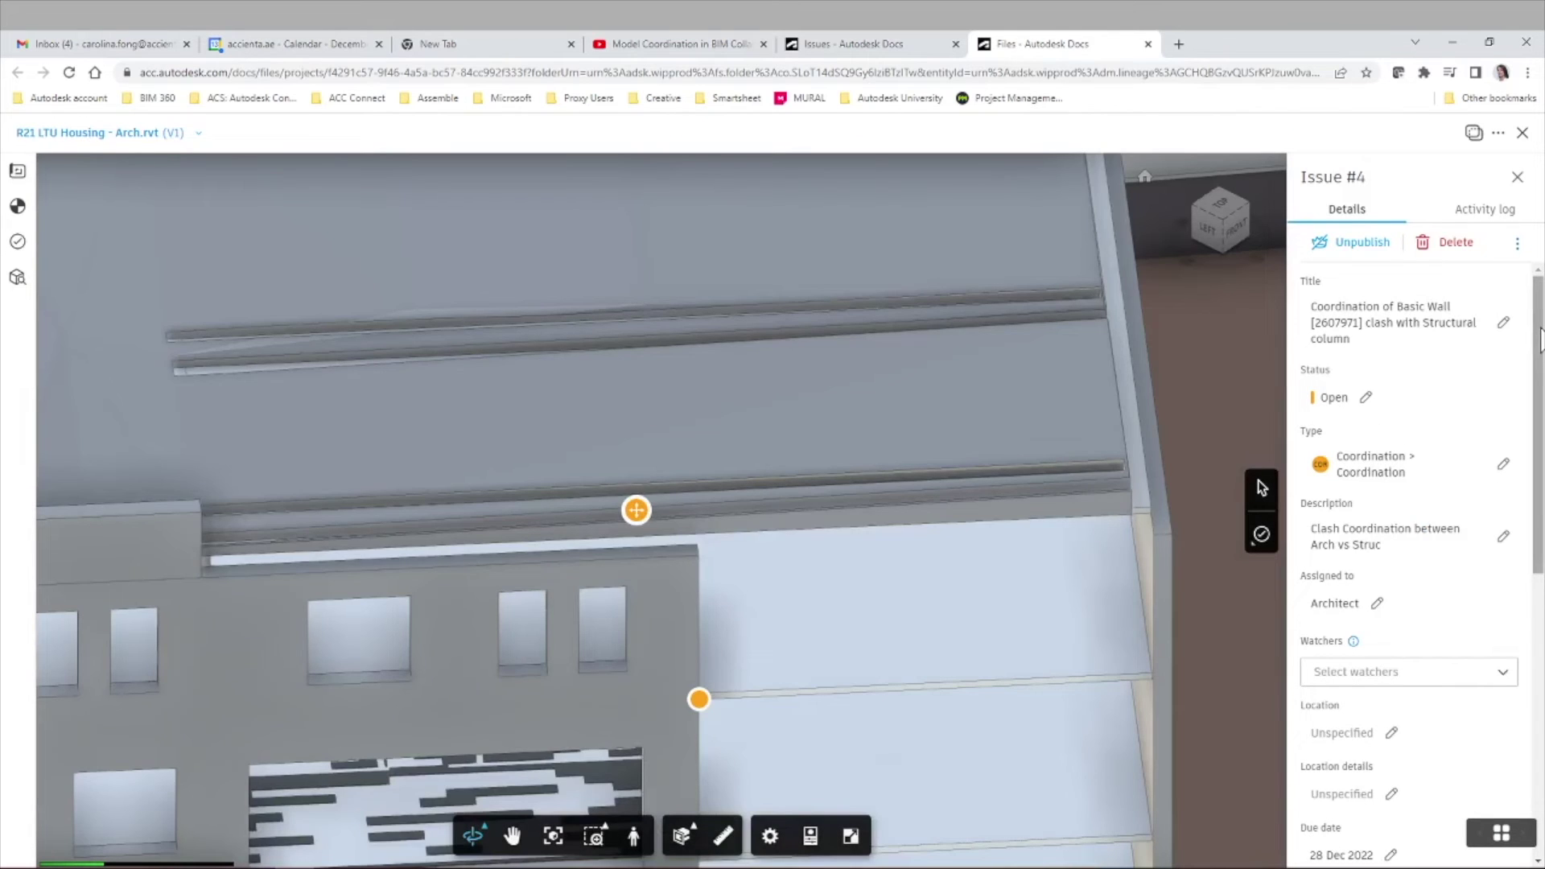
{"action": "scroll", "coordinate": [1541, 450], "scroll_direction": "down", "scroll_amount": 4}
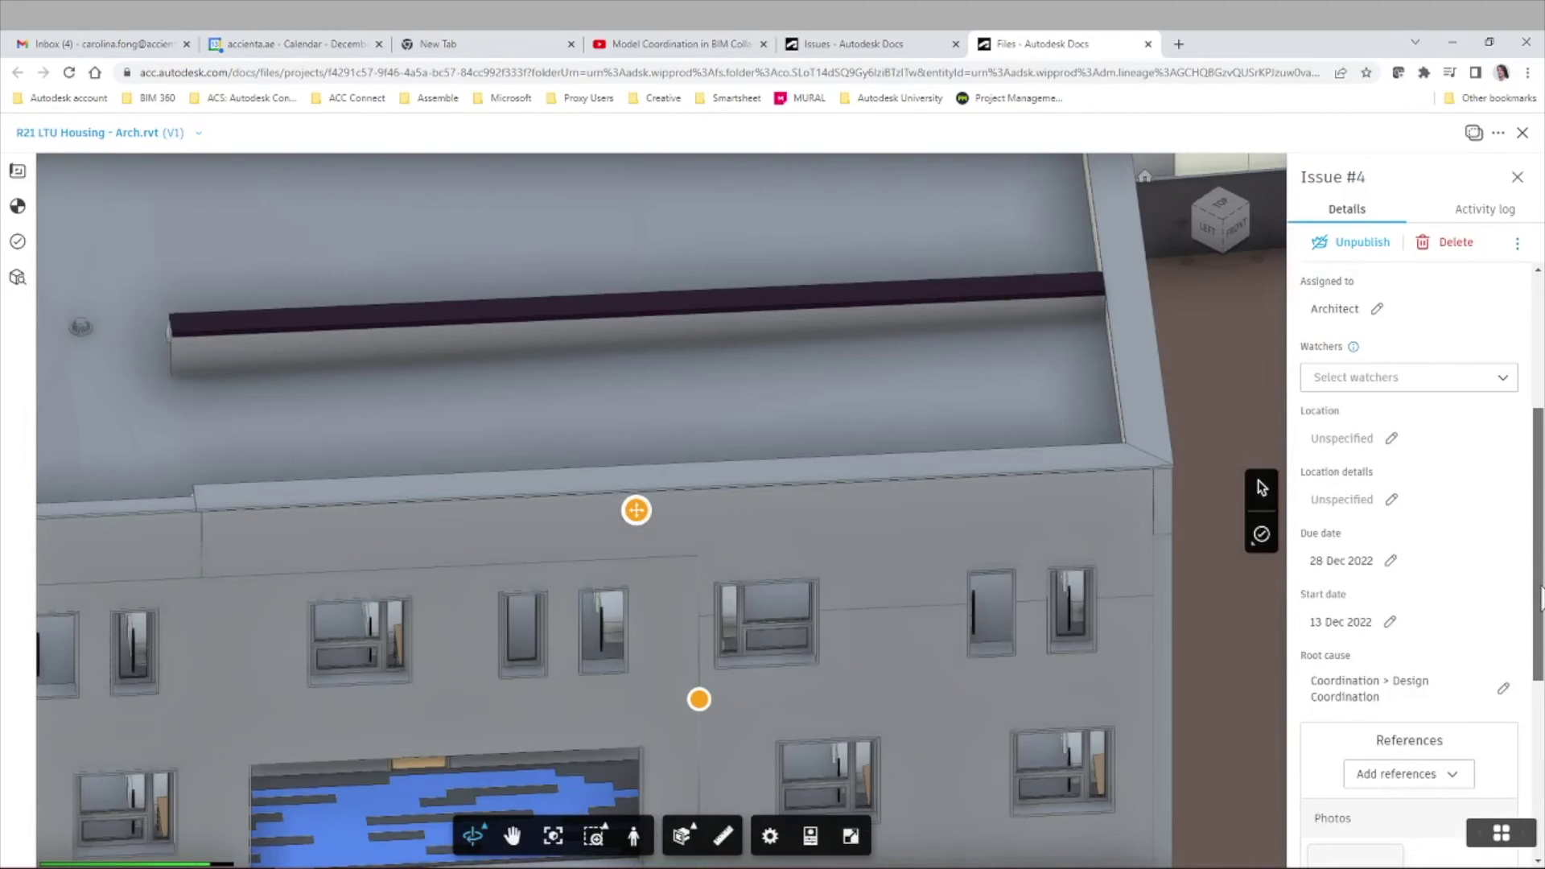
{"action": "scroll", "coordinate": [1541, 600], "scroll_direction": "down", "scroll_amount": 5}
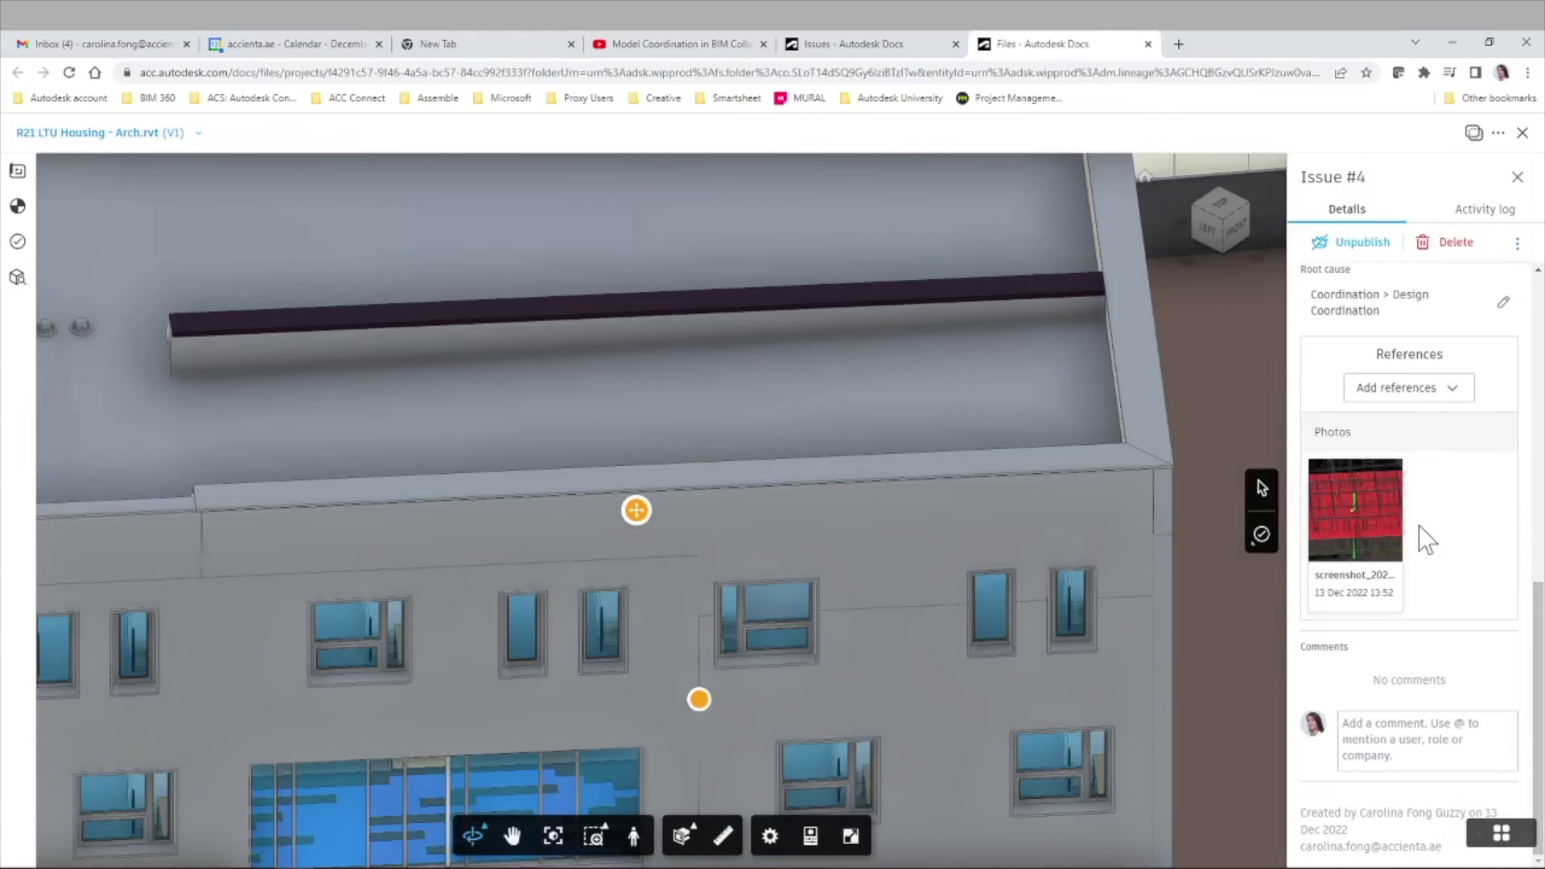
{"action": "mouse_move", "coordinate": [1351, 522]}
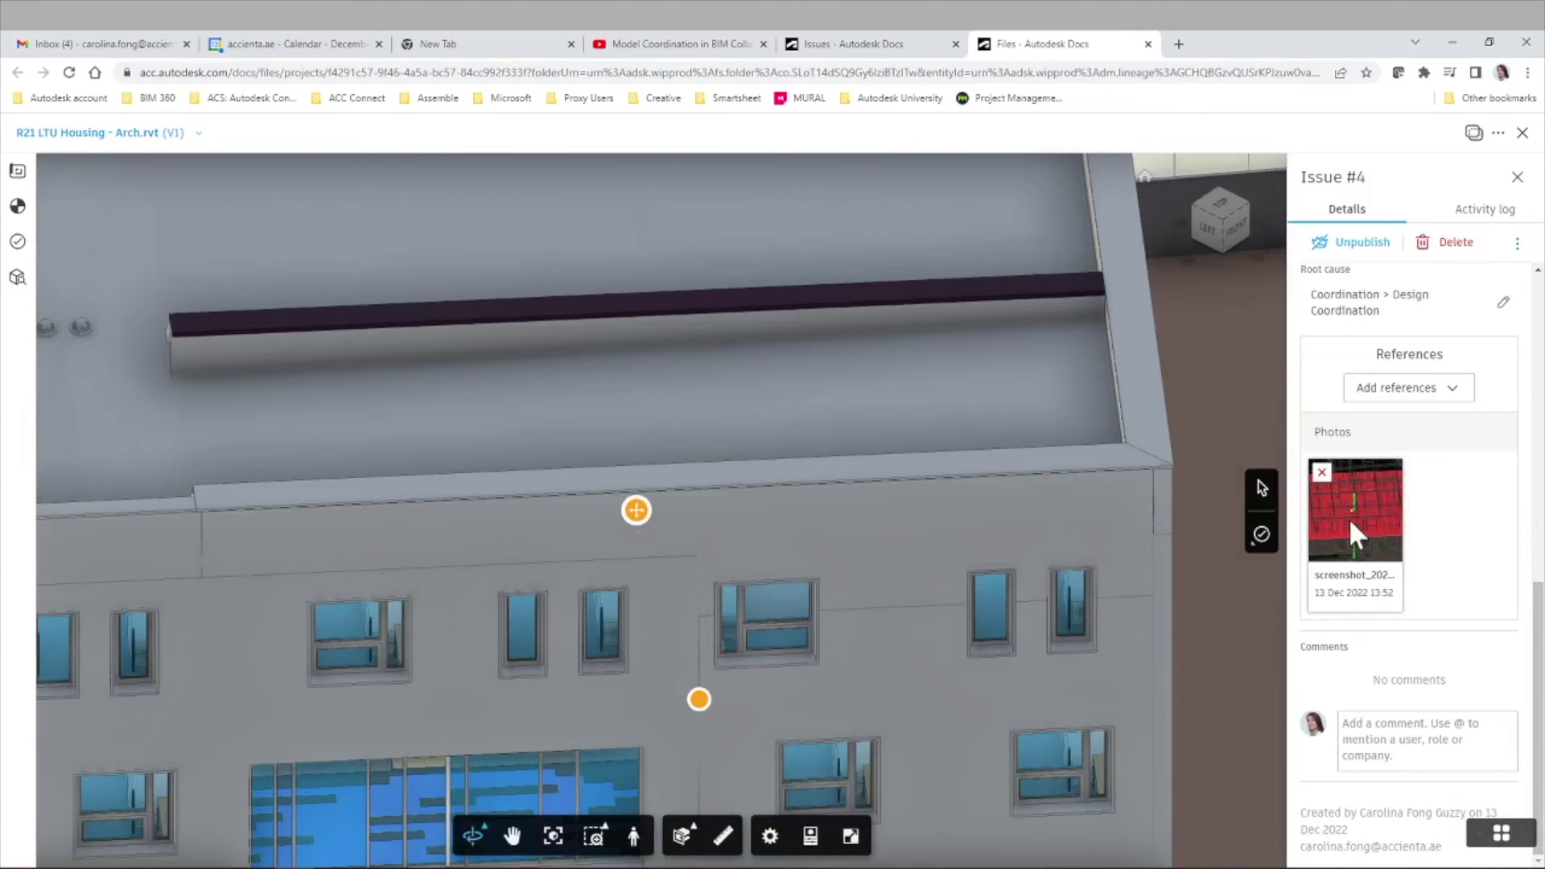
- List the model's issues, view issues #3 and #2 at their locations, and close the details of #2 to inspect the surrounding model
{"action": "left_click", "coordinate": [19, 244]}
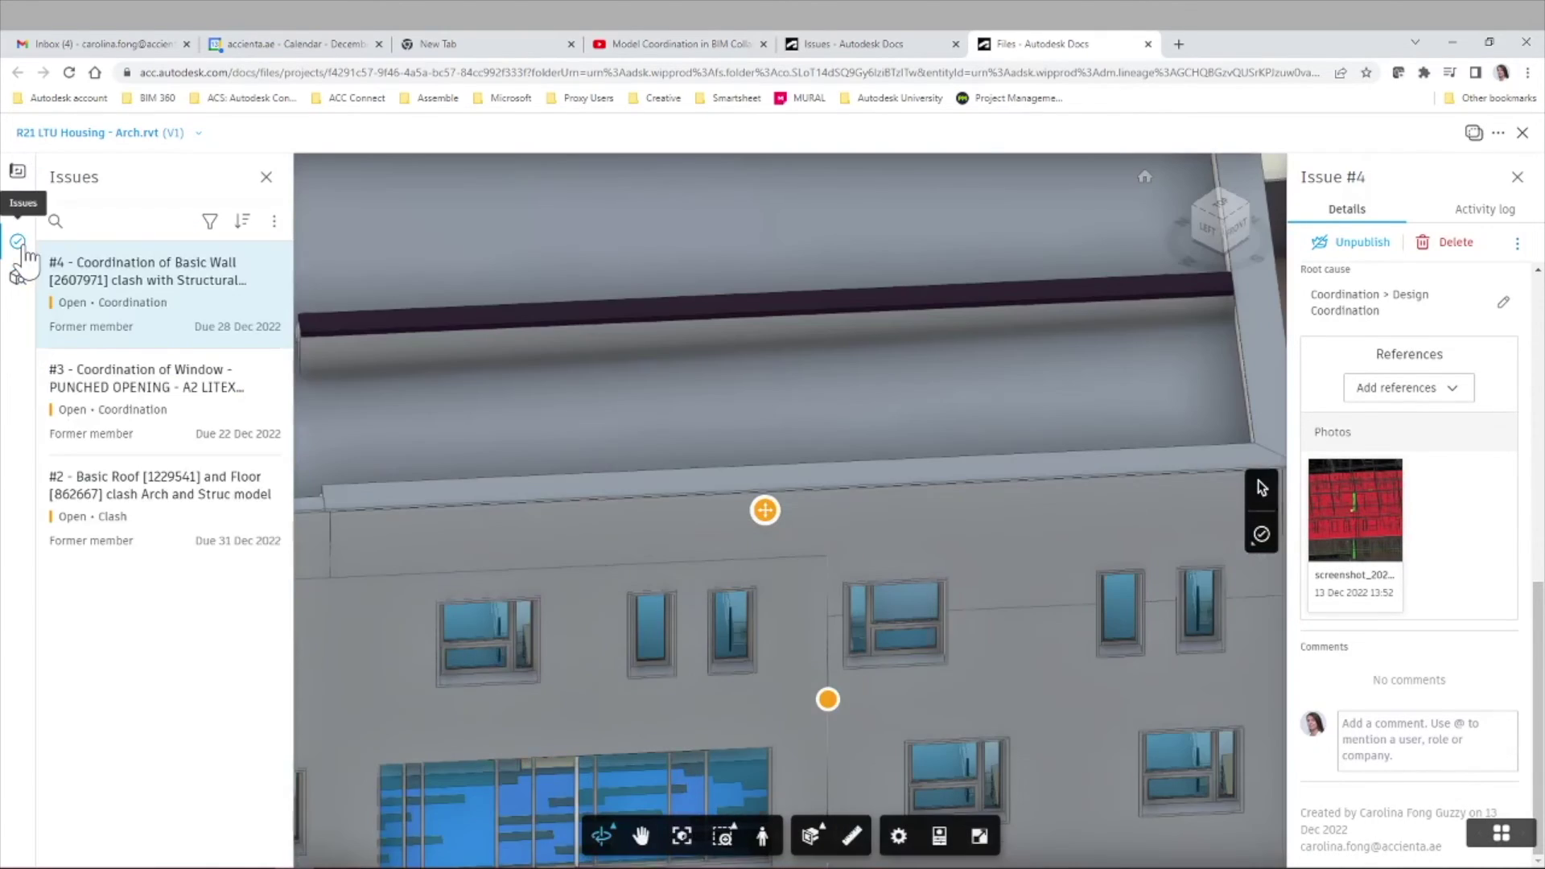
{"action": "left_click", "coordinate": [155, 420]}
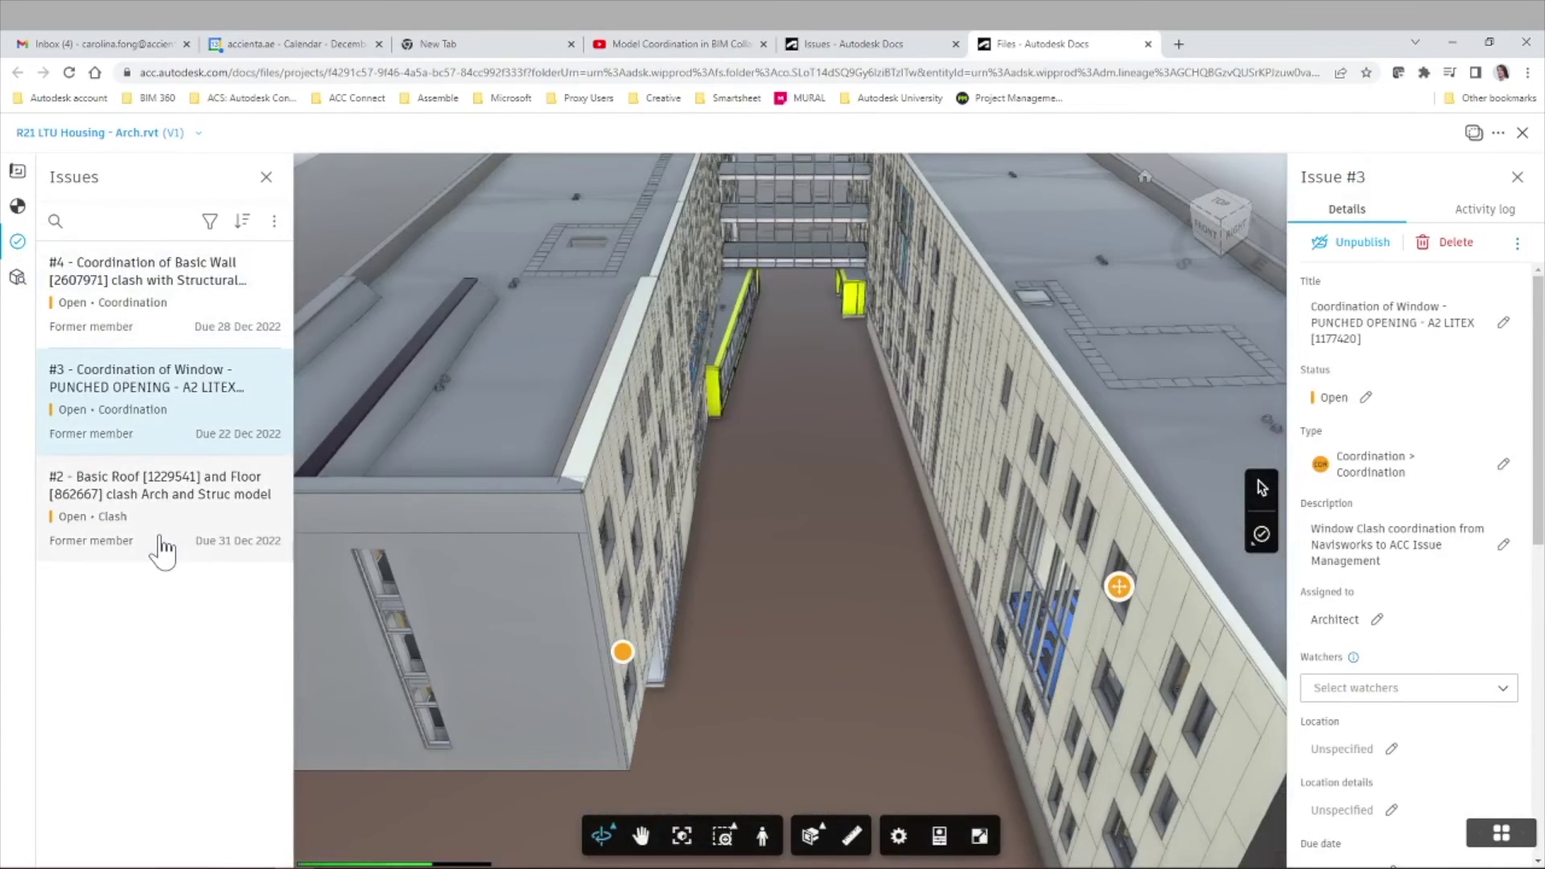
{"action": "left_click", "coordinate": [163, 551]}
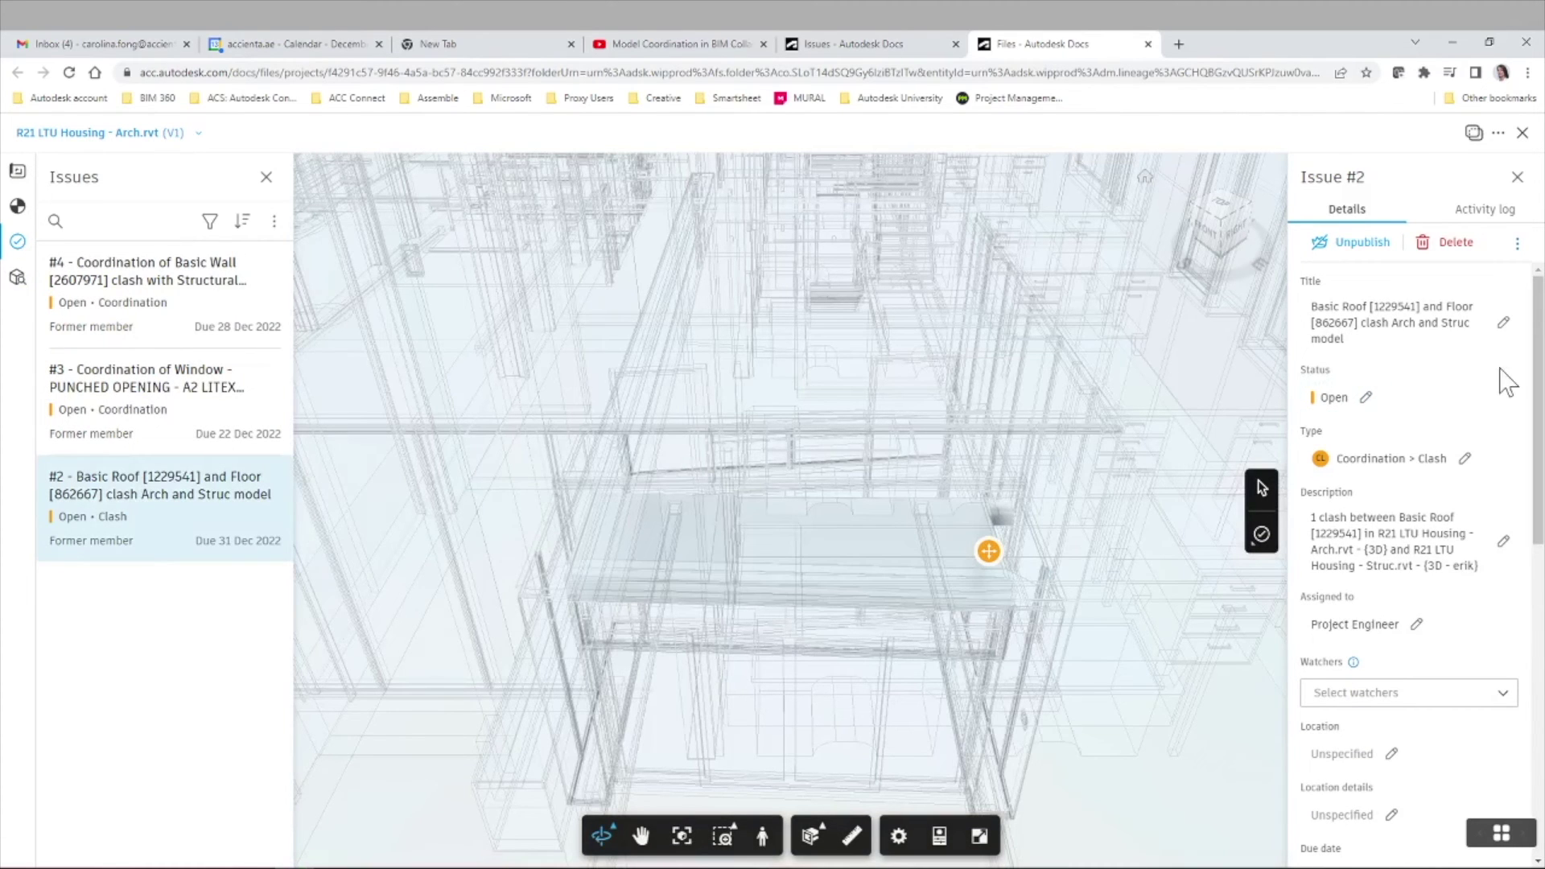
{"action": "left_click", "coordinate": [1517, 177]}
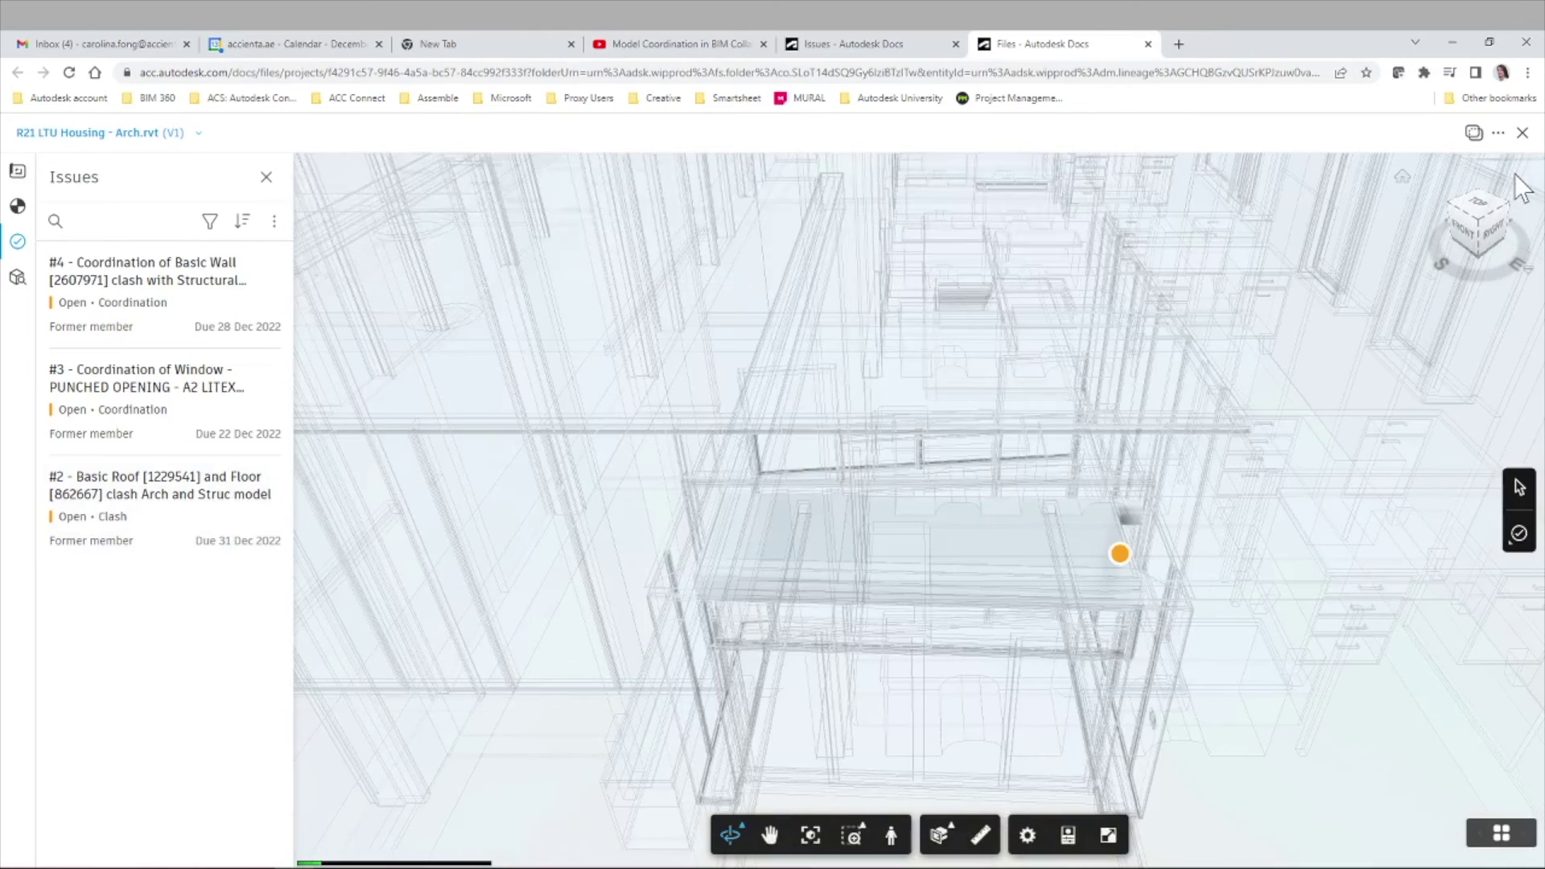
{"action": "scroll", "coordinate": [1285, 376], "scroll_direction": "down", "scroll_amount": 6}
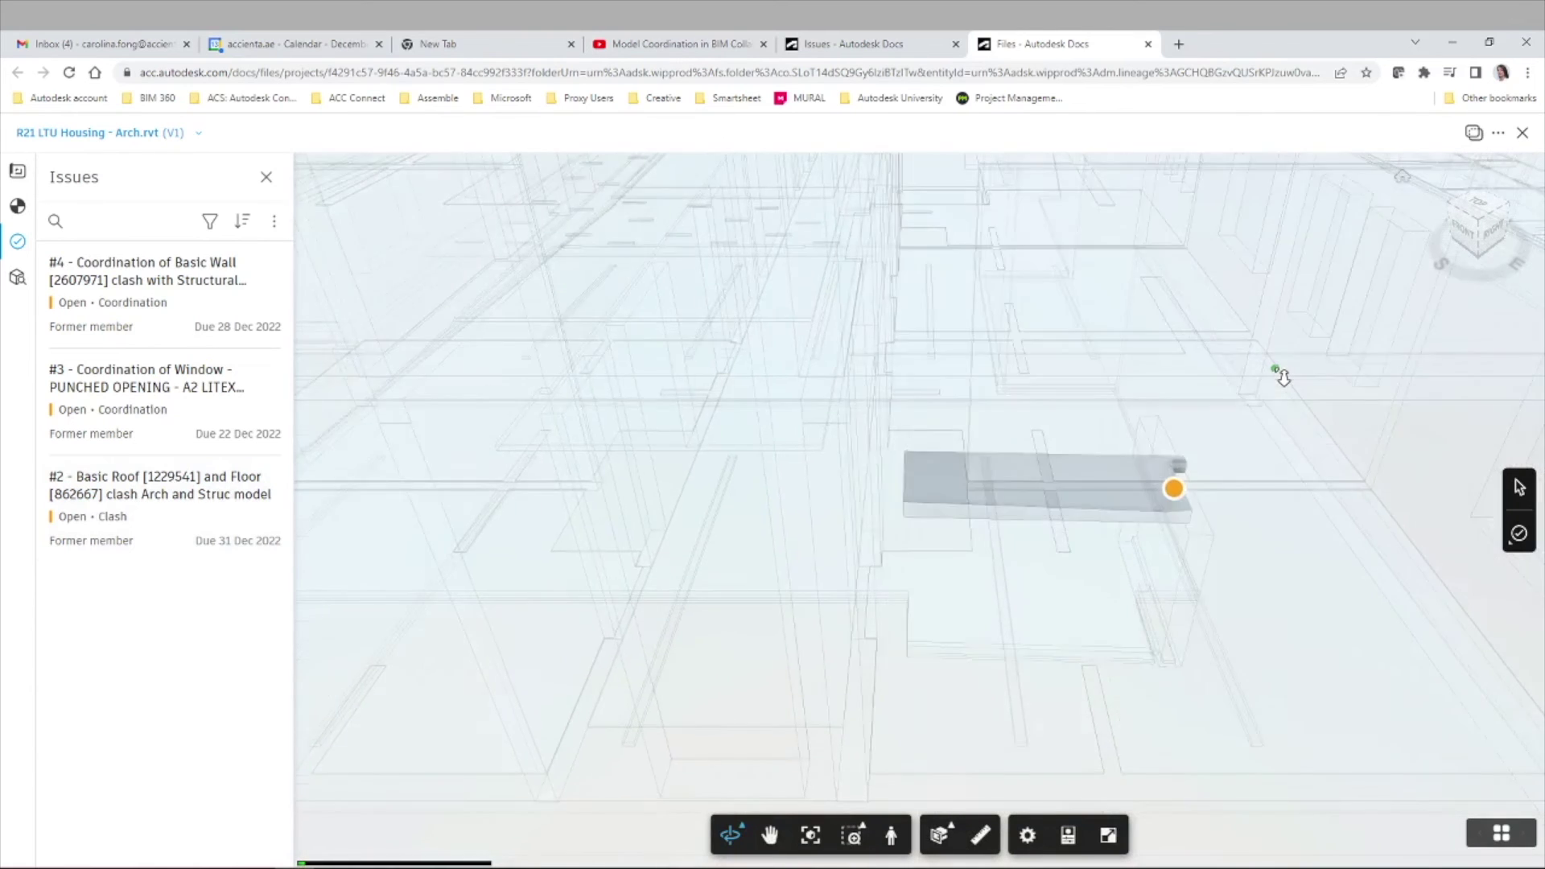